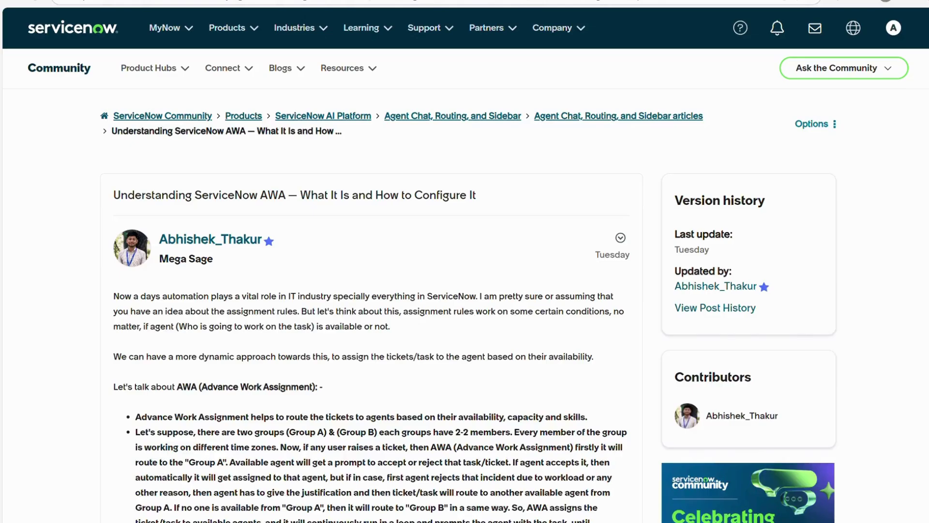
scroll(297, 341, down, 5)
scroll(296, 340, down, 5)
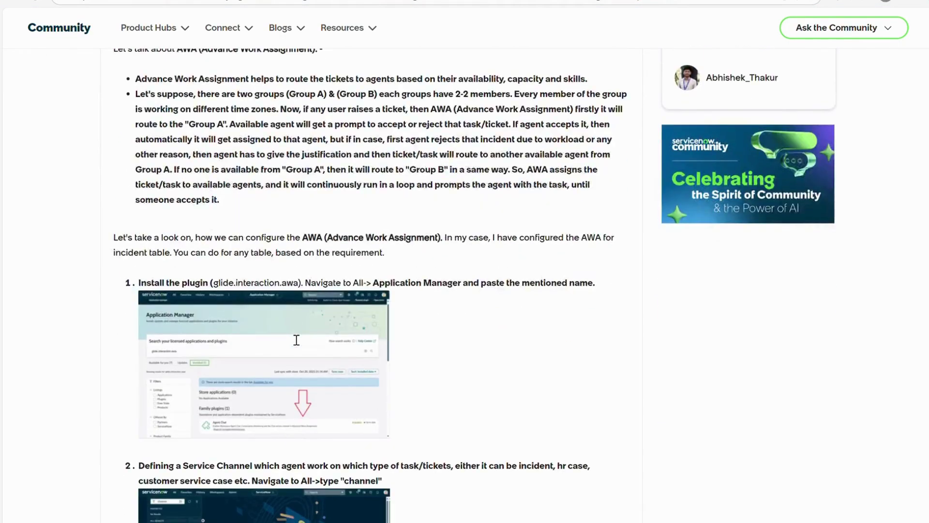
scroll(294, 336, up, 8)
scroll(293, 337, up, 2)
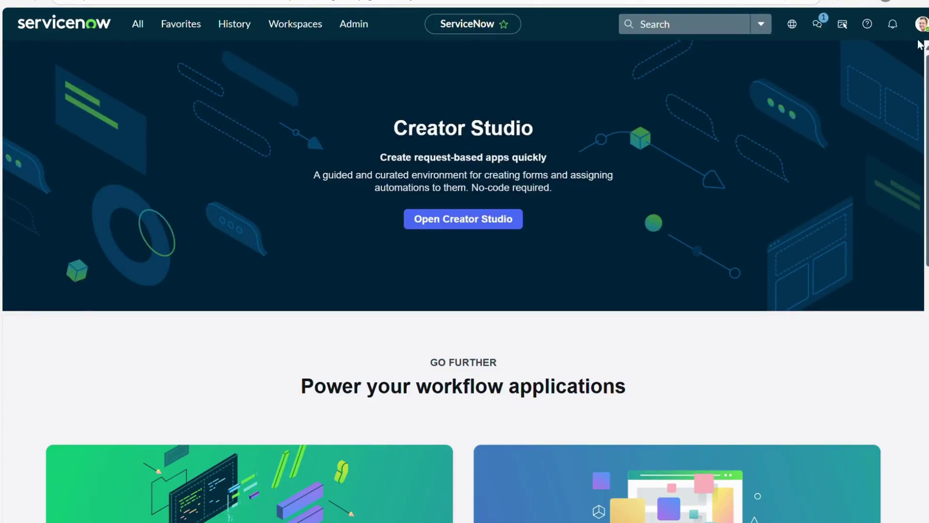
scroll(645, 270, down, 3)
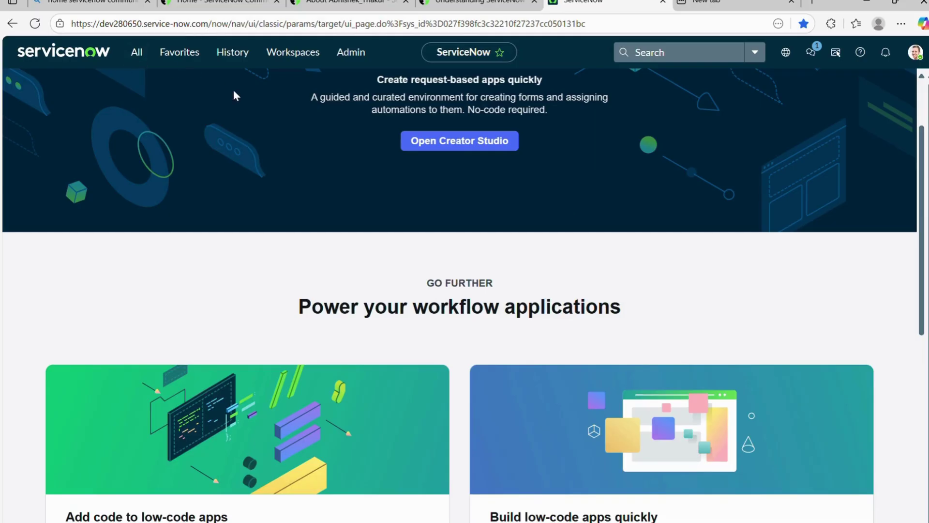
Open the Service Channels list under the Advanced Work Assignment settings
click(144, 58)
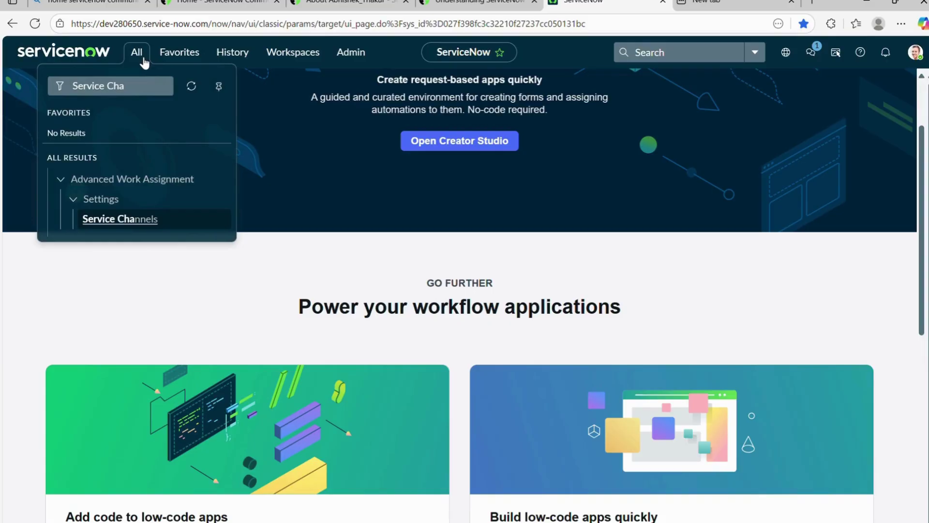
click(145, 94)
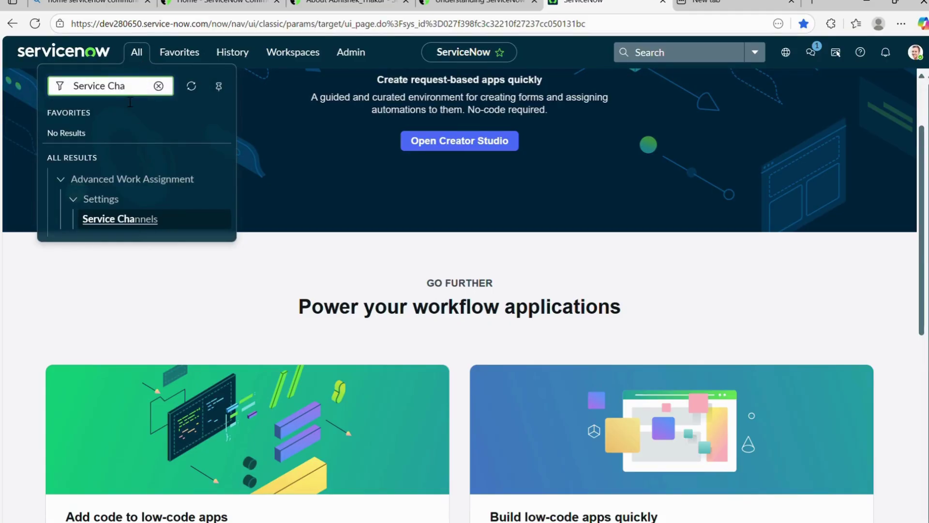
drag(108, 89, 61, 92)
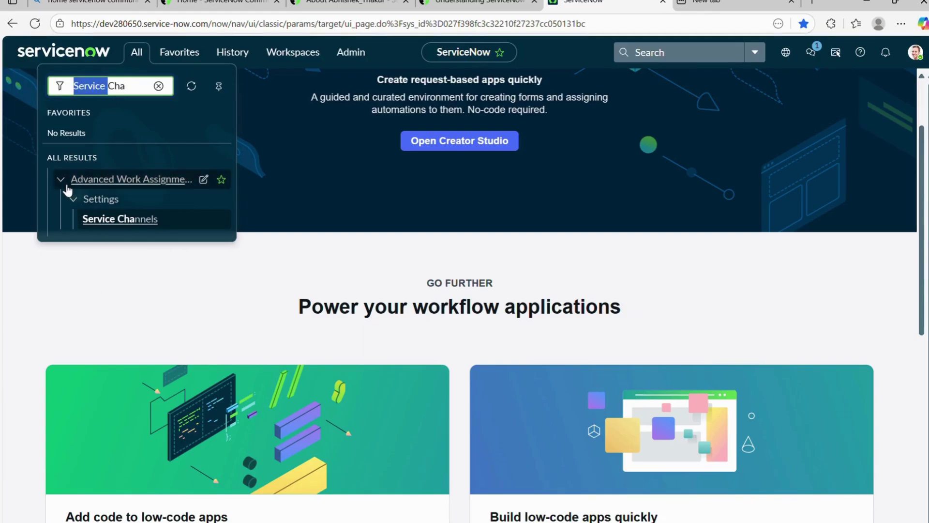
click(144, 220)
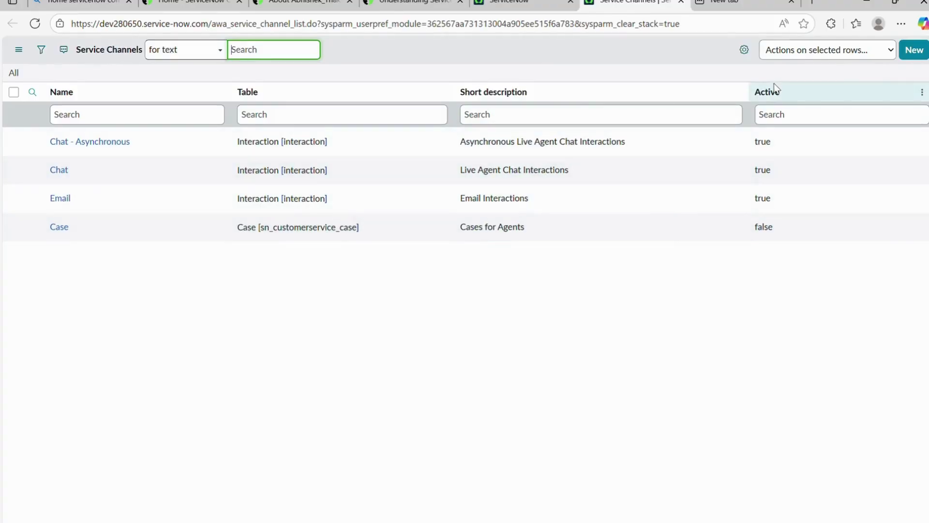
Start a new service channel record named Incident with an inbox order of 1,000
click(913, 50)
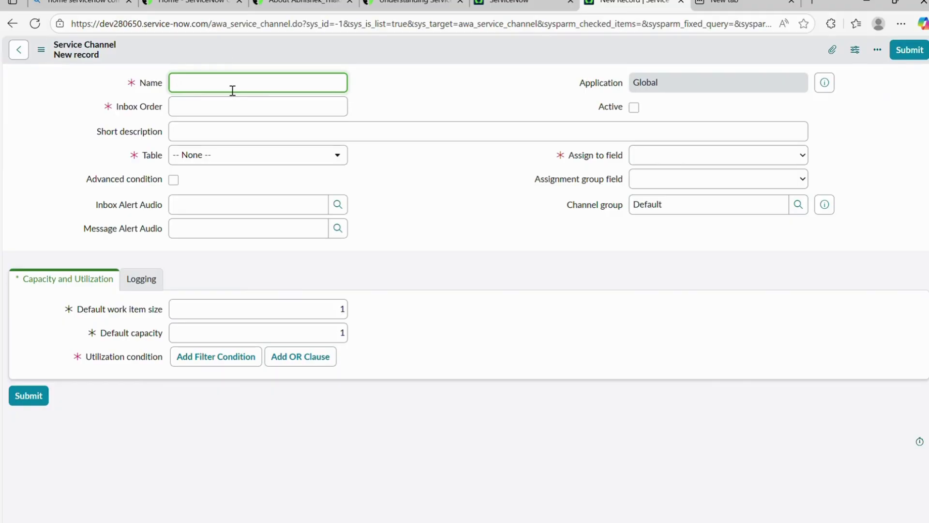
text(Incident)
key(Tab)
text(1,00)
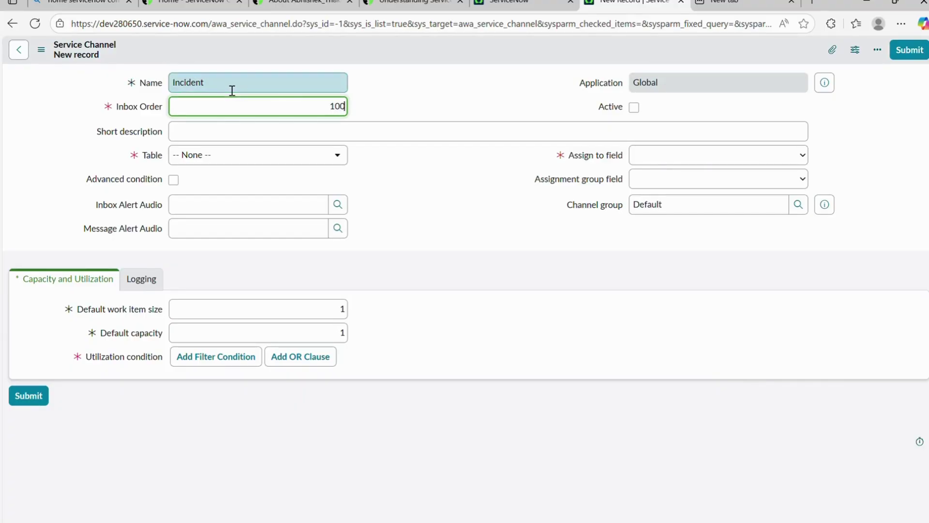
text(0)
Enter the short description "This is for incident records." and set the channel's table to Incident [incident]
click(251, 136)
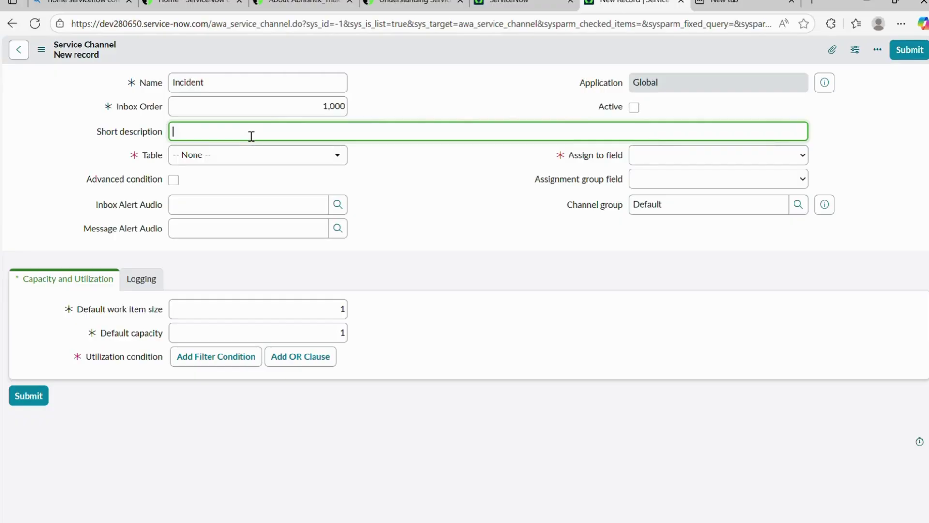
text(Thid)
key(BackSpace)
text(s is for incident records.)
click(252, 157)
text(incident)
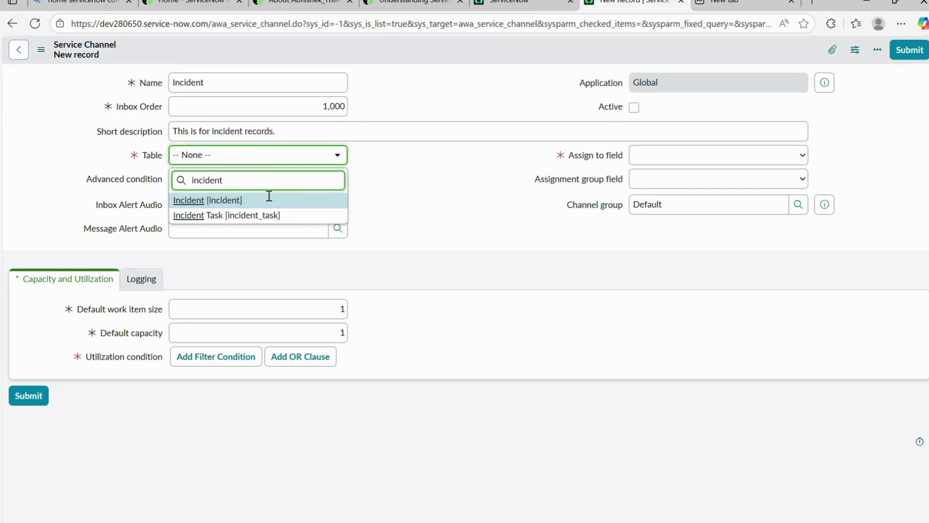
click(268, 203)
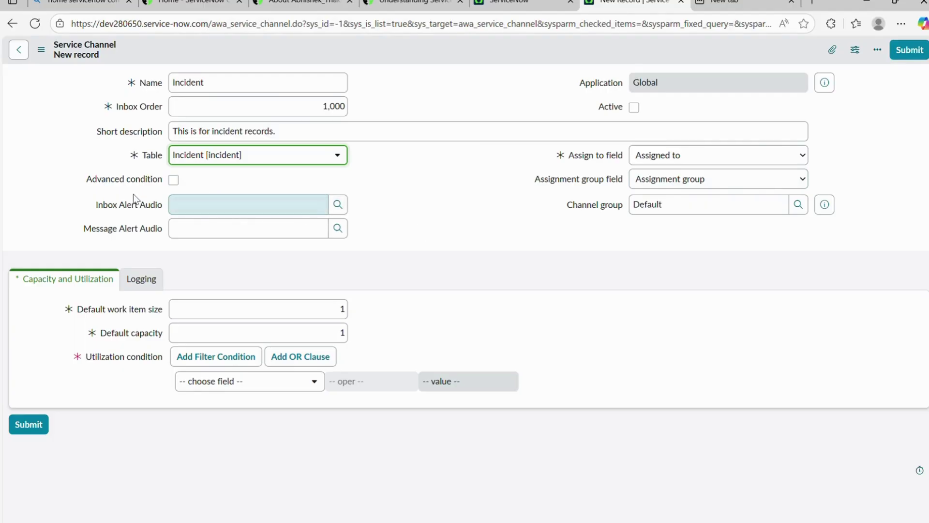
Enable the advanced condition on the service channel and set its condition to State is New
click(173, 181)
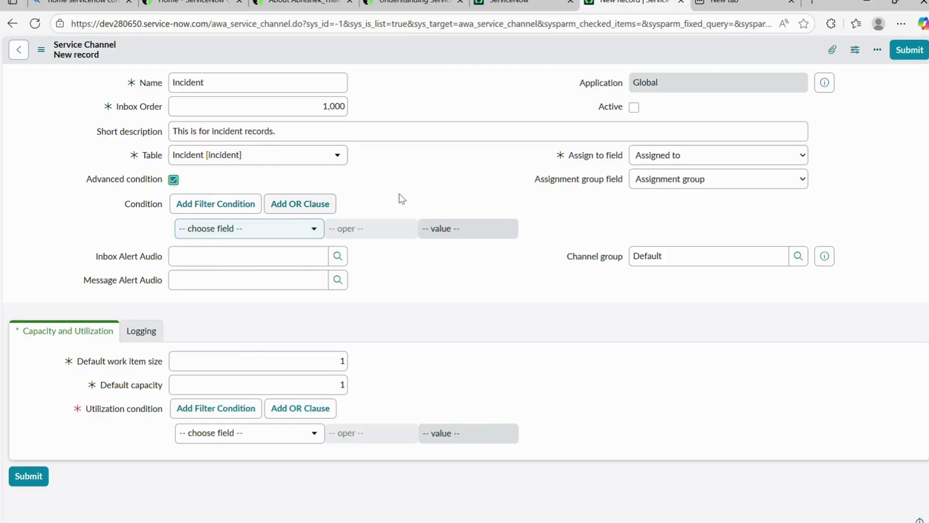
click(232, 231)
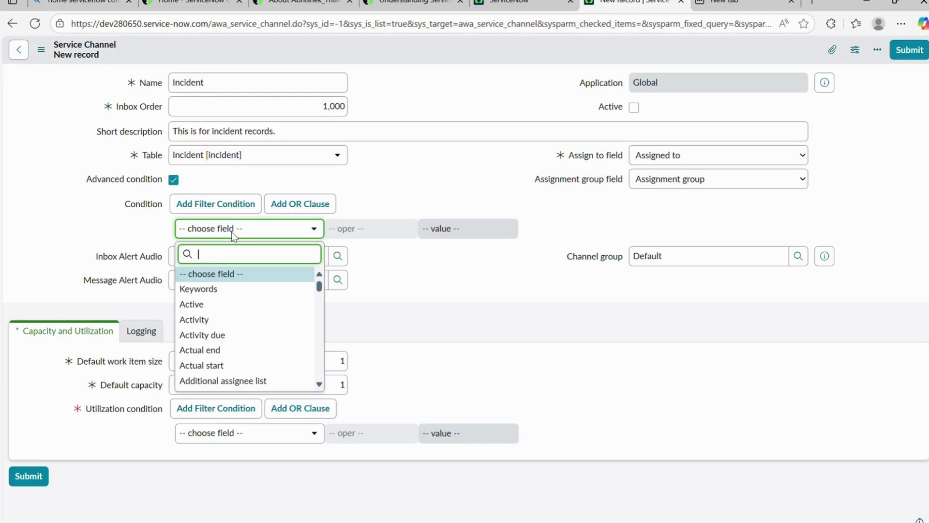
text(state)
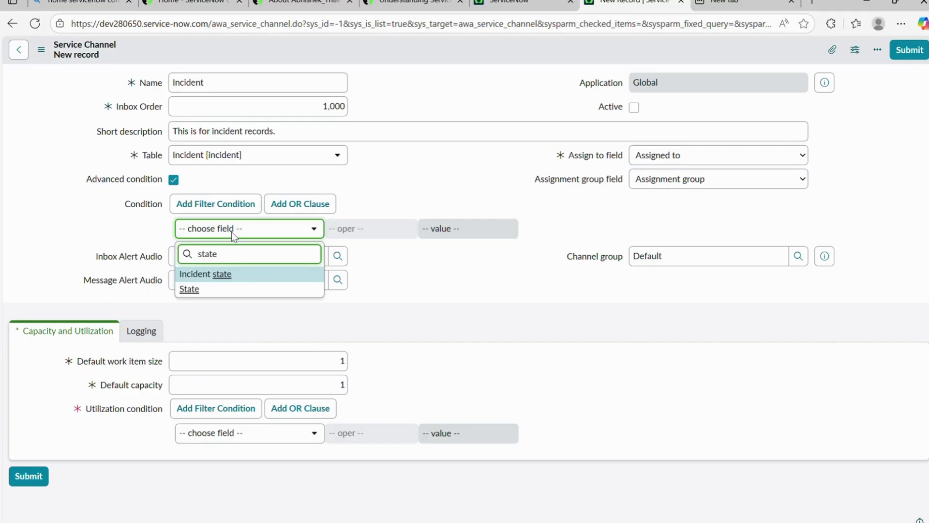
click(238, 293)
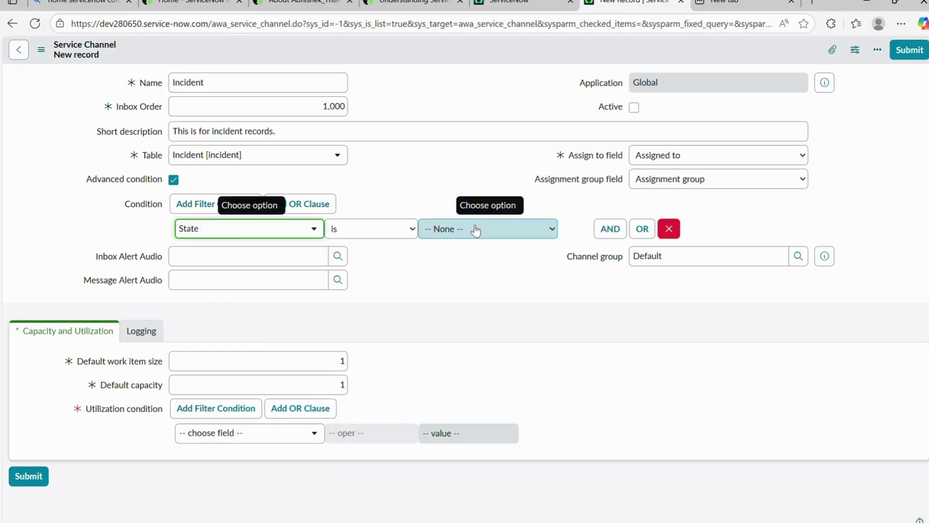
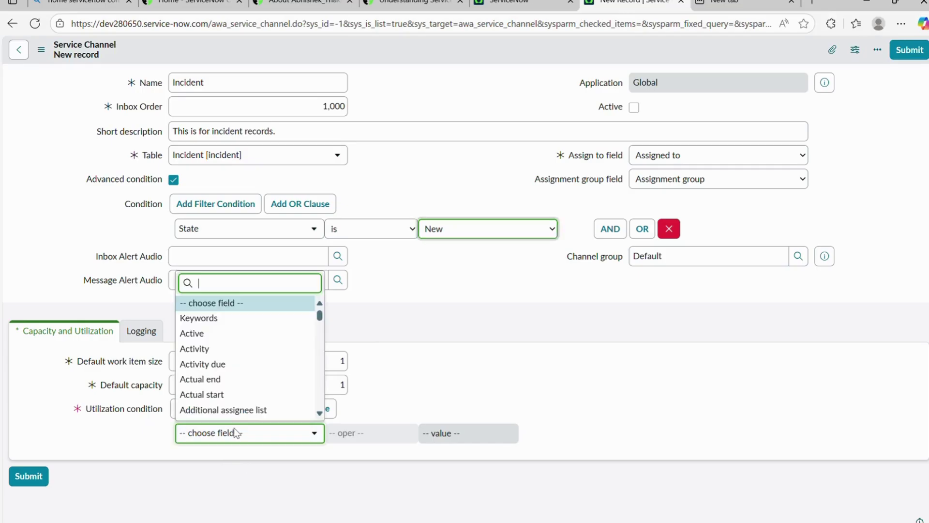
Set the utilization condition to State is New and save the service channel record without leaving it
text(state)
click(233, 413)
key(Down)
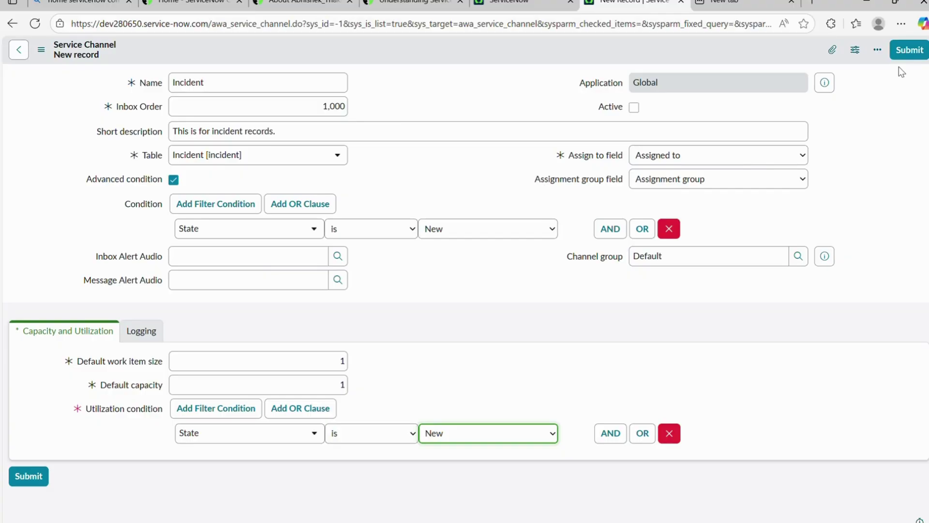
click(510, 270)
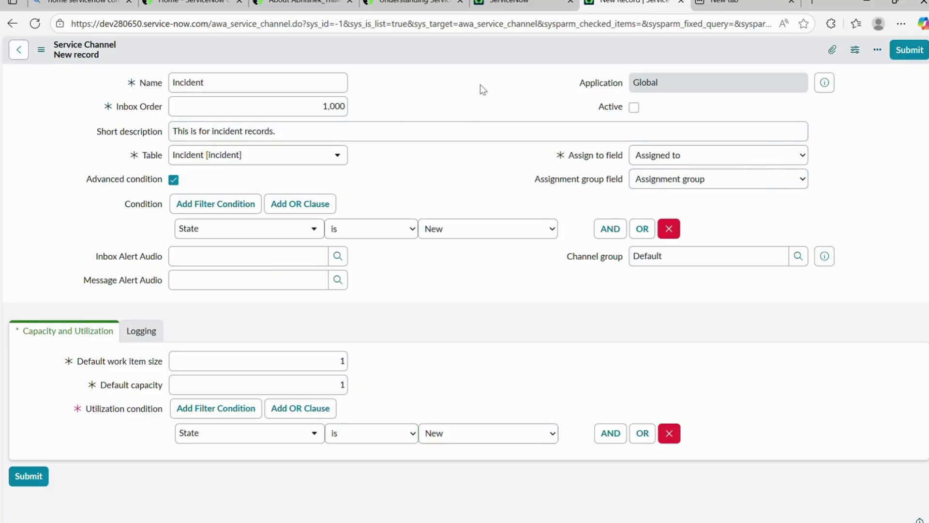
right_click(449, 51)
click(477, 59)
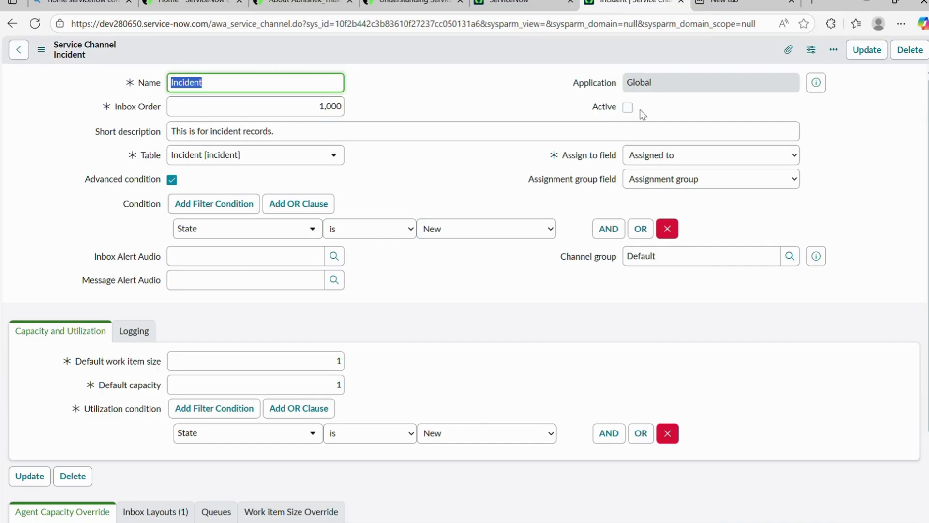
Mark the Incident service channel as active and save the record
click(629, 108)
right_click(440, 54)
click(454, 57)
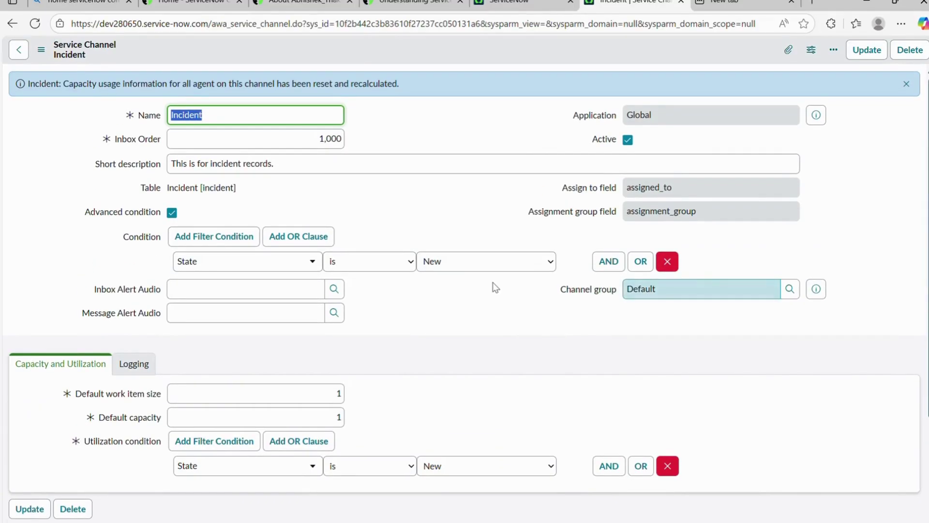
Start a new queue record from the Incident service channel's related queues
scroll(492, 283, down, 4)
click(231, 335)
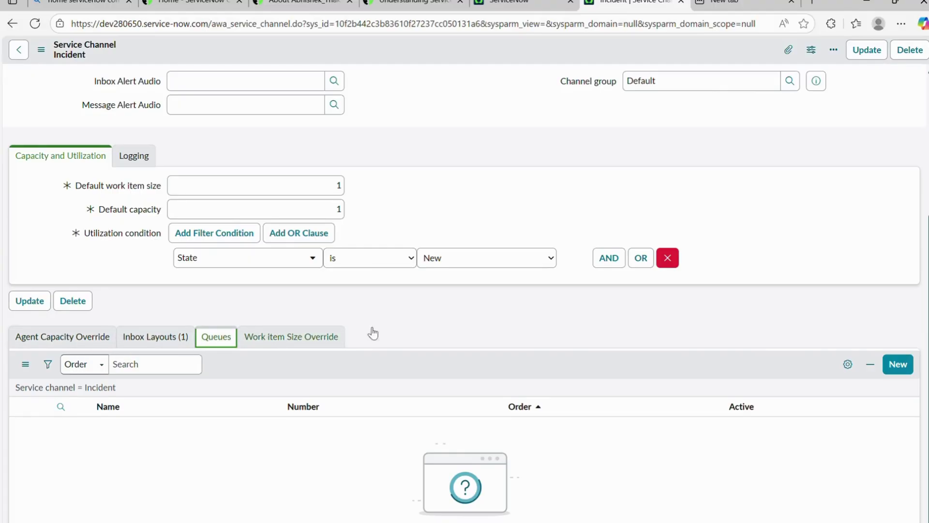
click(908, 376)
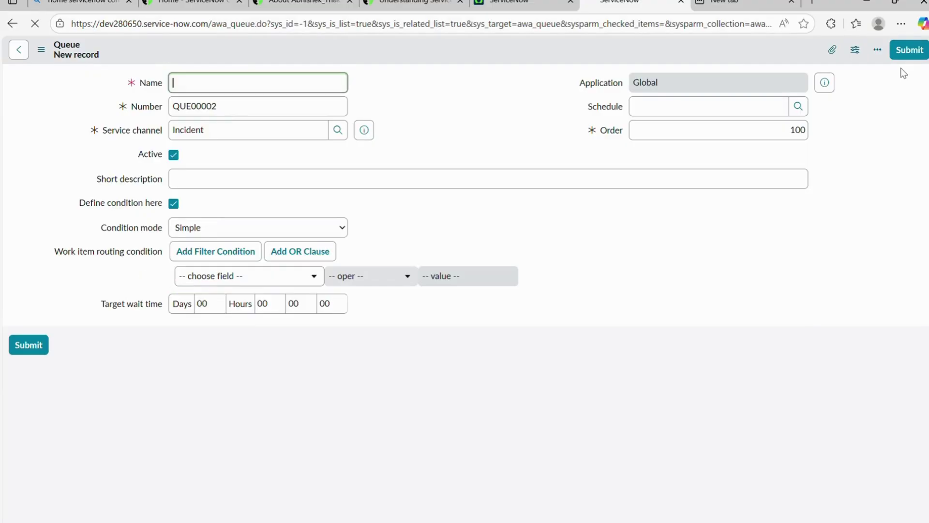
Name the queue Incident and enter the short description "This queue will hold the incidents records."
click(284, 86)
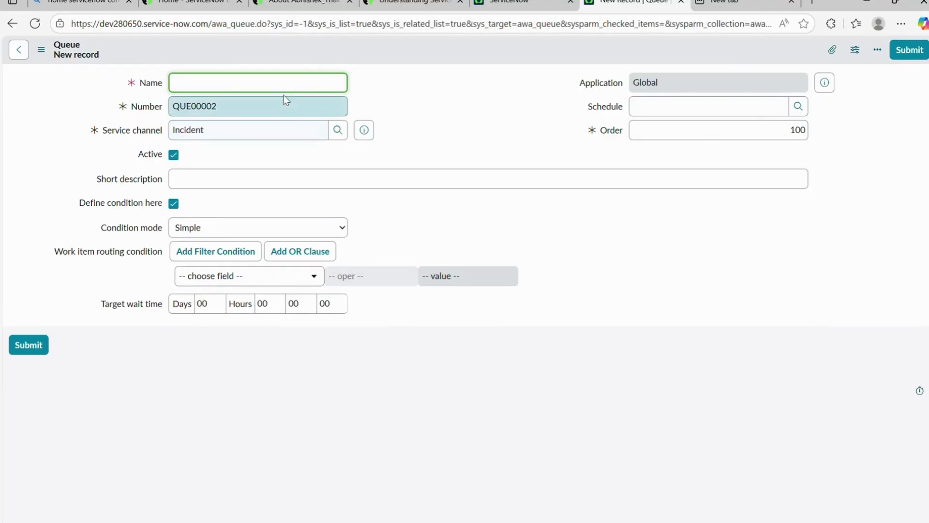
text(Incident)
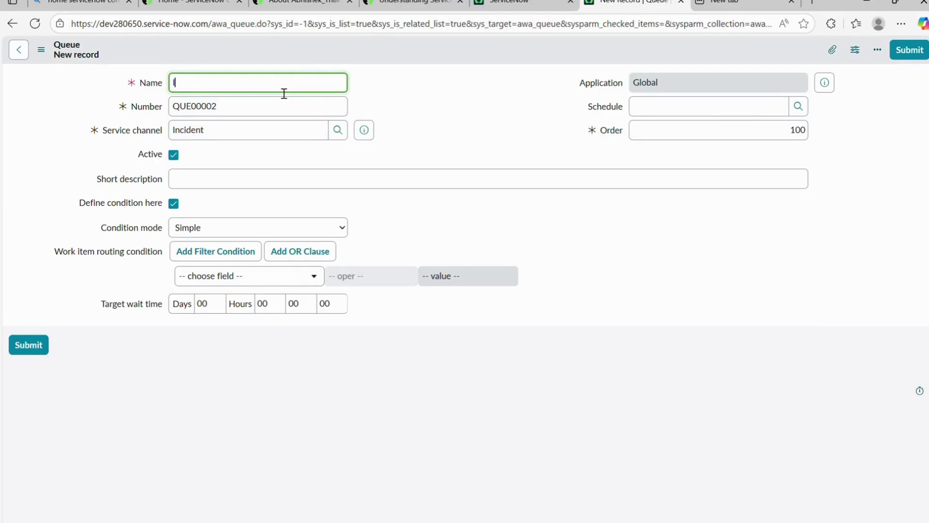
click(279, 180)
text(Thi)
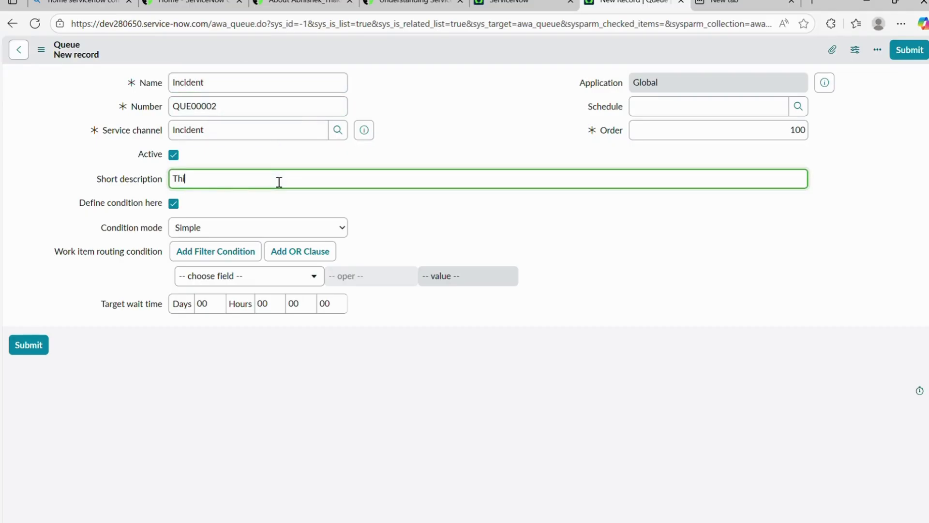
text(s queue will hold the incidents)
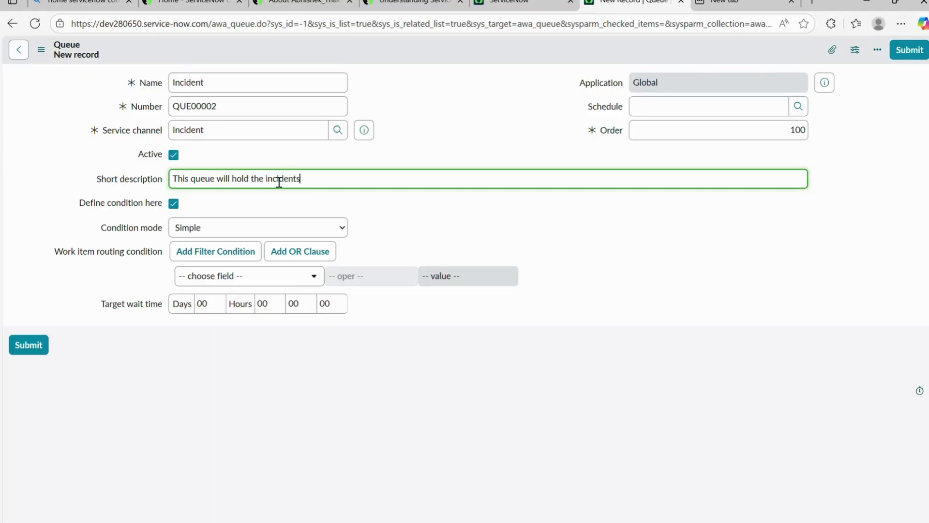
text( records.)
Set the queue's work item routing condition to State is New and save the queue record without leaving it
mouse_move(87, 256)
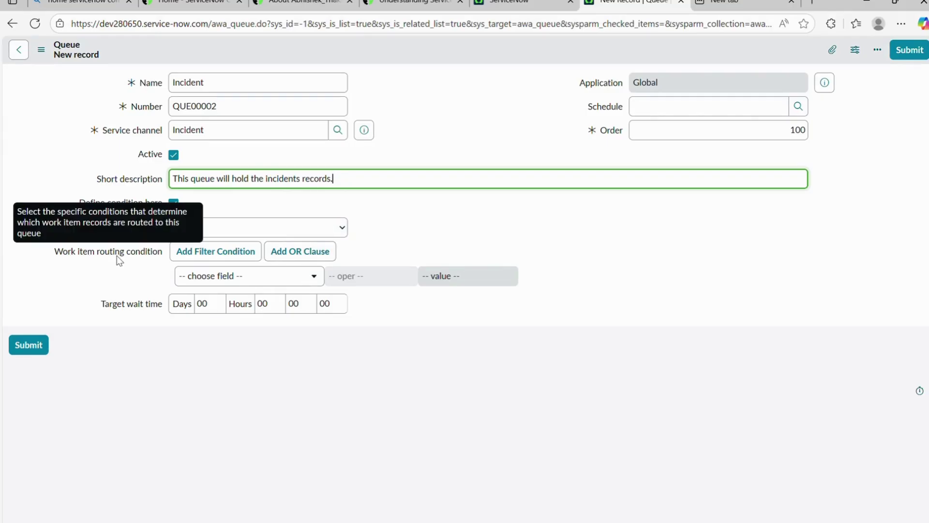
click(240, 284)
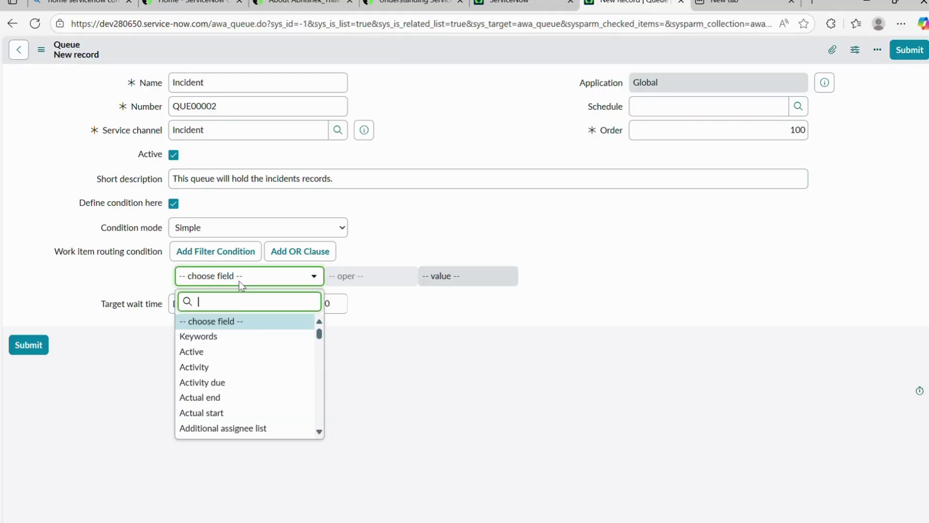
text(state)
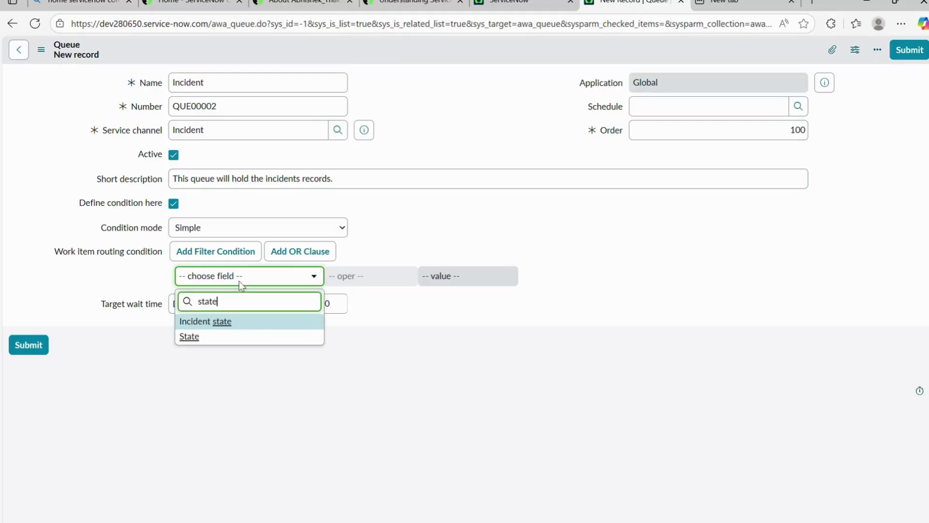
click(239, 338)
click(475, 287)
click(464, 315)
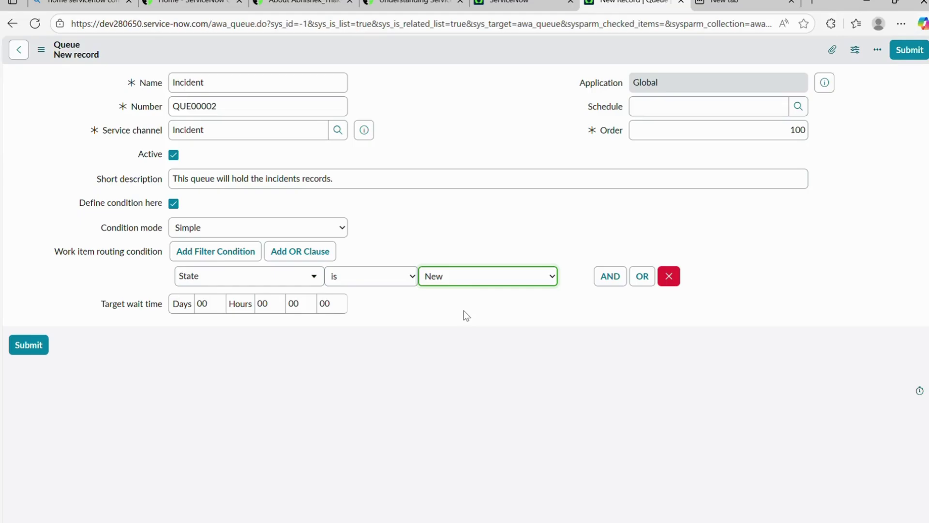
right_click(427, 47)
click(441, 56)
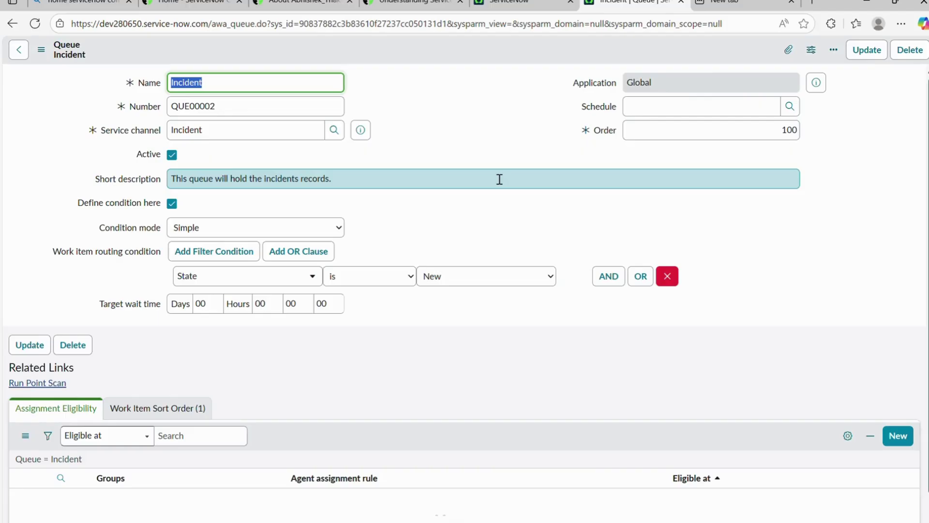
scroll(498, 179, down, 1)
scroll(499, 178, up, 1)
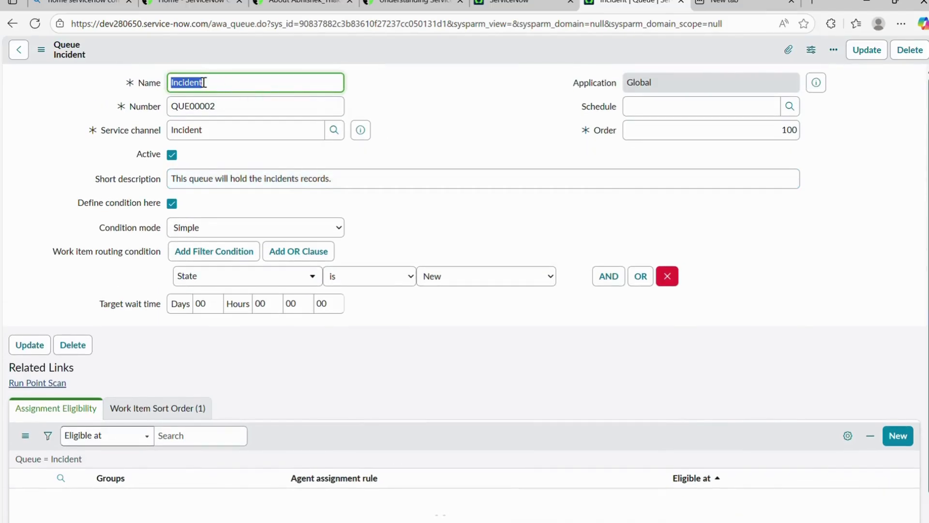
drag(96, 132, 161, 137)
click(161, 136)
double_click(179, 131)
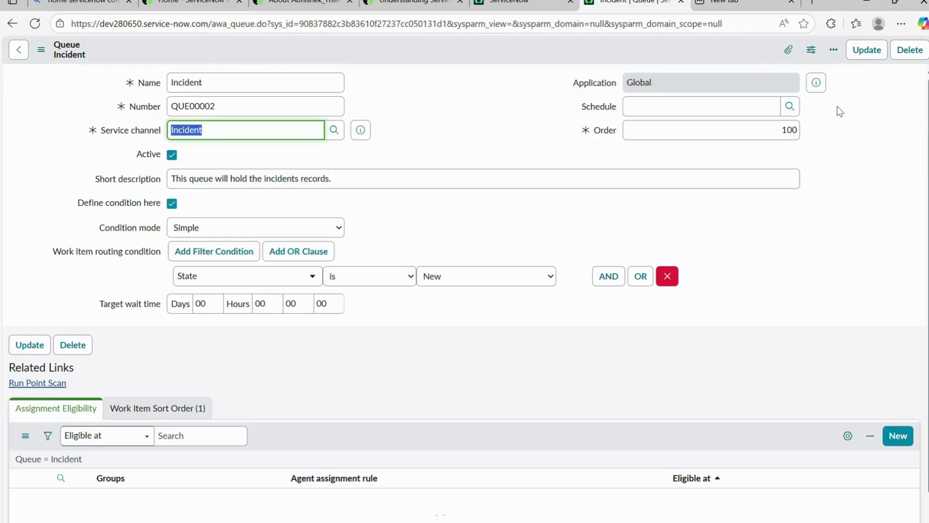
scroll(525, 375, down, 2)
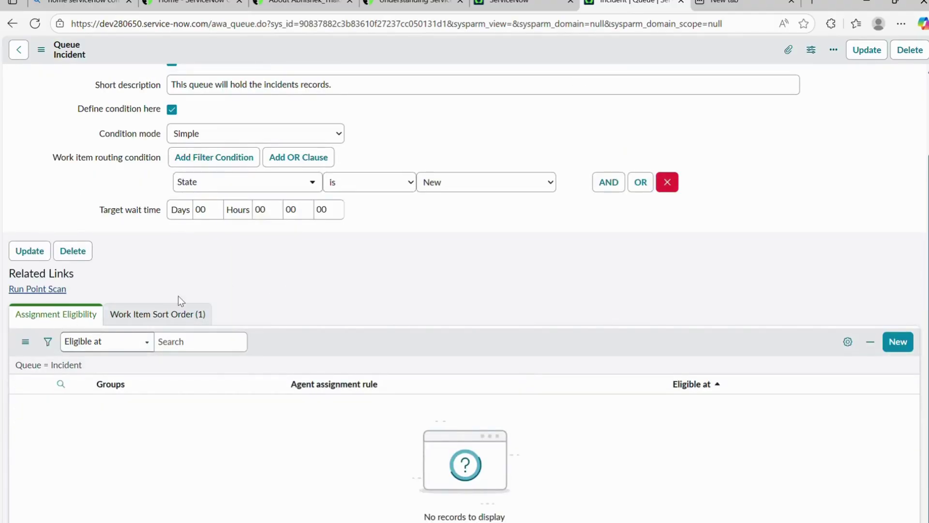
Save the Incident queue and start a new assignment eligibility record for it
scroll(382, 357, up, 1)
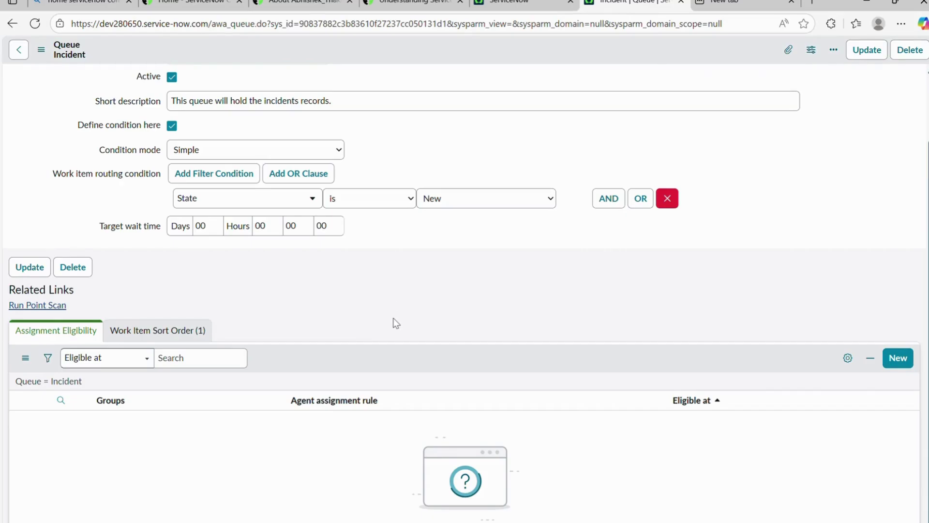
click(898, 358)
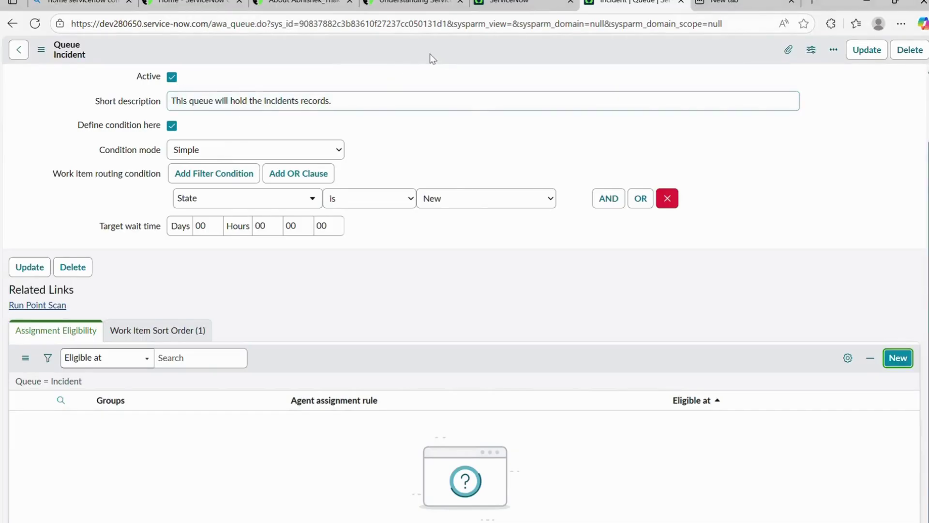
right_click(429, 54)
click(454, 63)
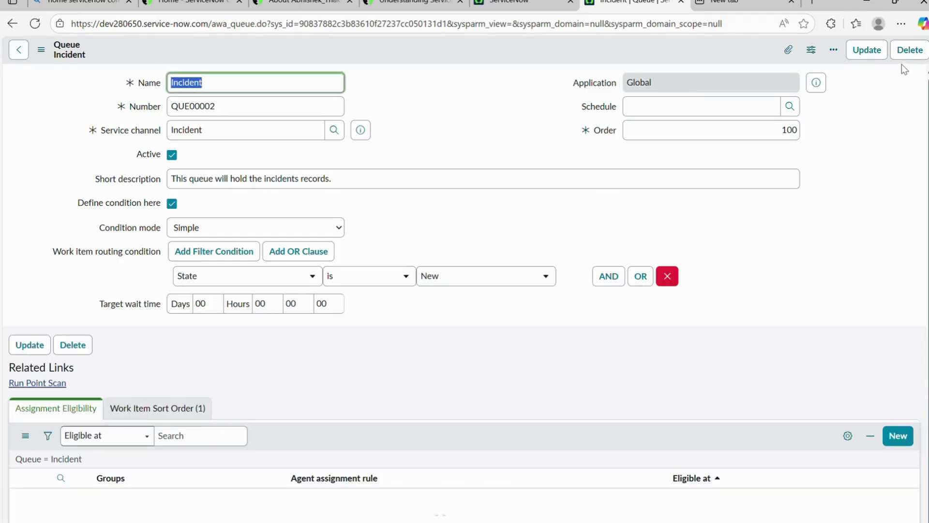
scroll(843, 240, down, 2)
click(898, 341)
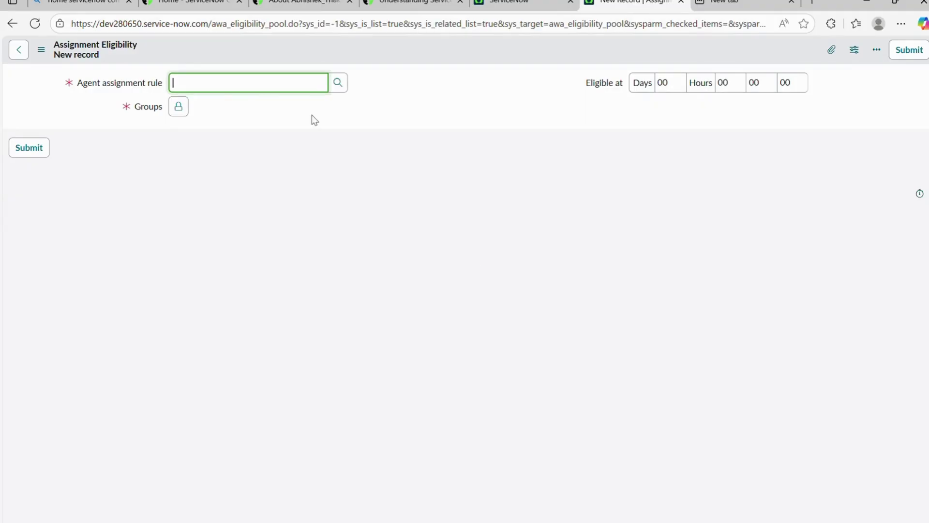
Set the eligibility record's agent assignment rule to Incident Assignment Rule
click(431, 140)
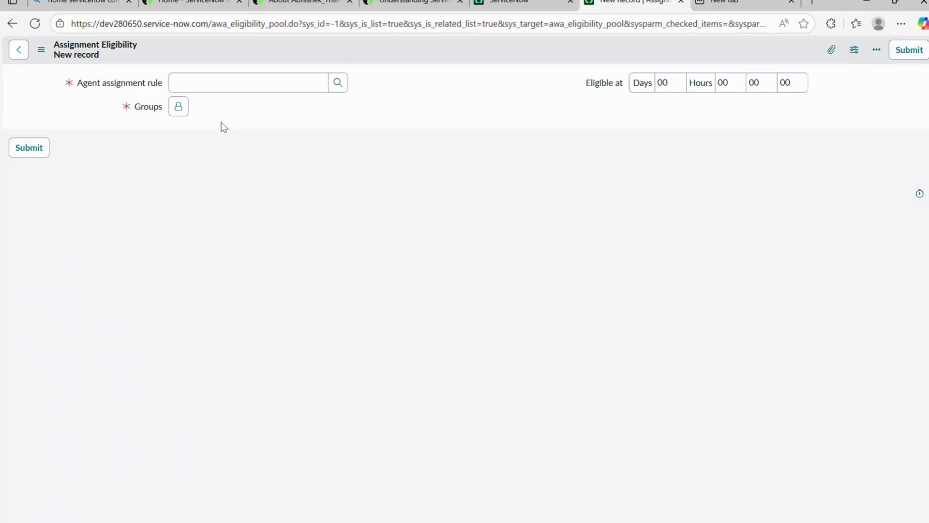
click(343, 86)
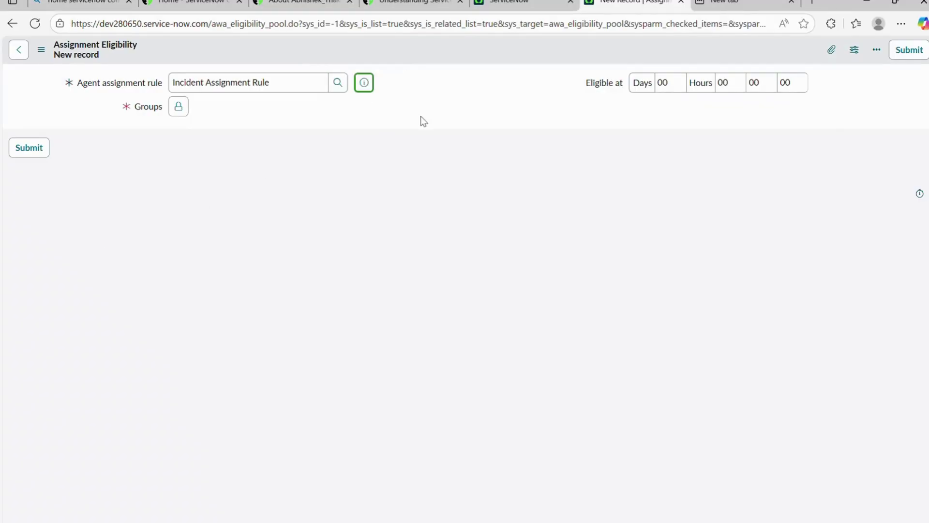
Open the Incident Assignment Rule record and examine its Assign by choice and its auto-assign, rejection and skill handling settings
click(525, 119)
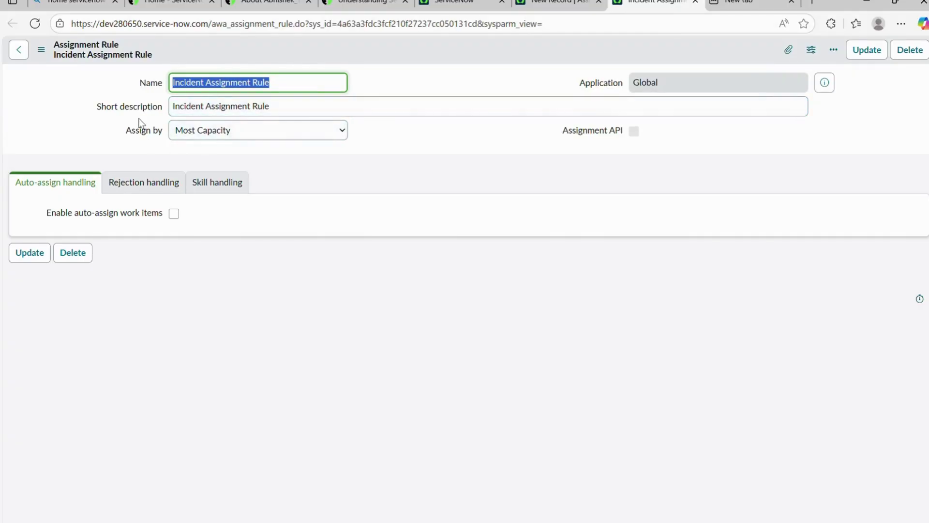
drag(132, 130, 165, 131)
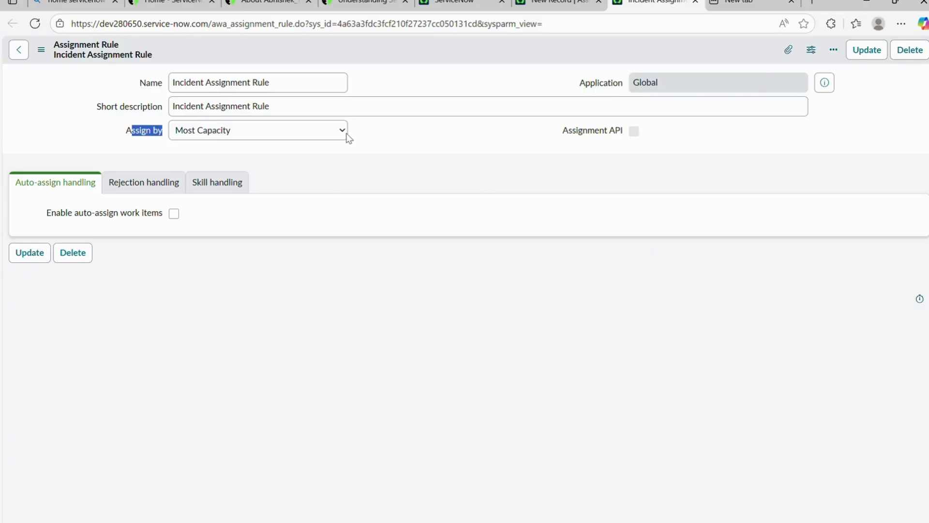
click(288, 131)
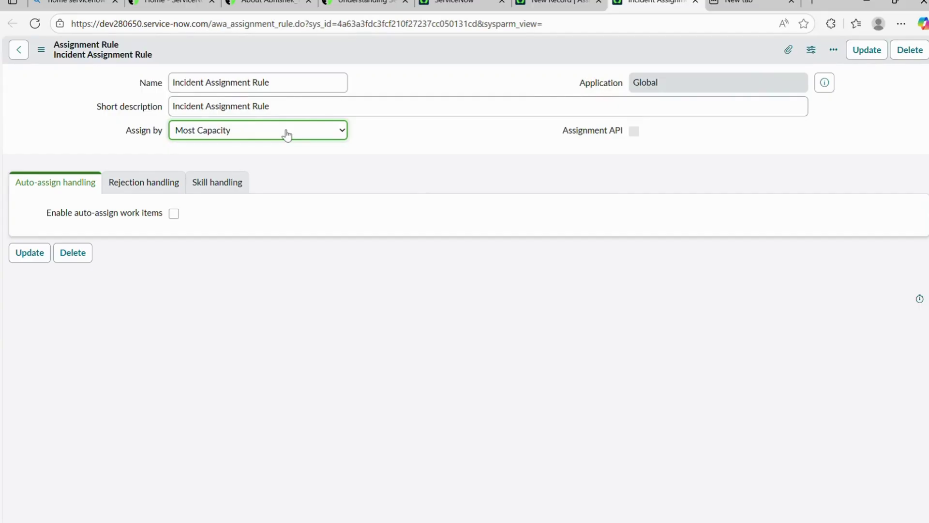
click(496, 181)
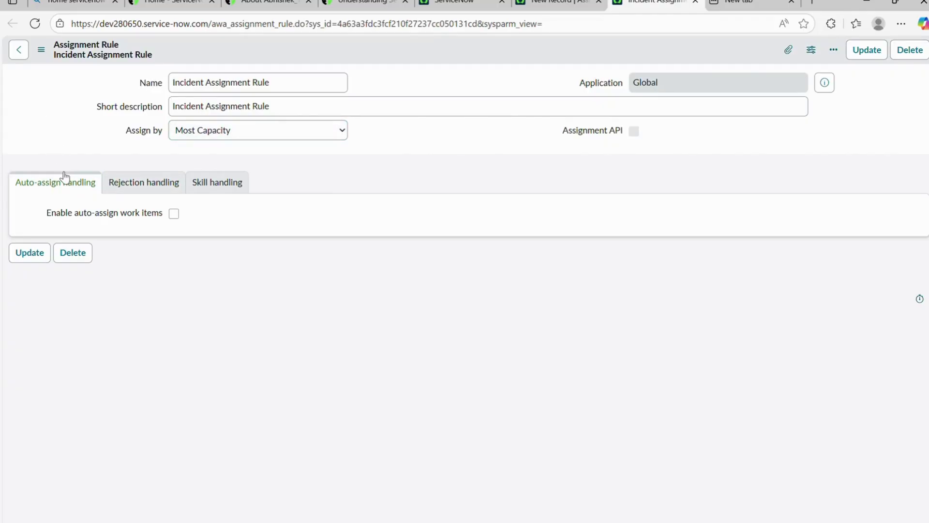
click(181, 184)
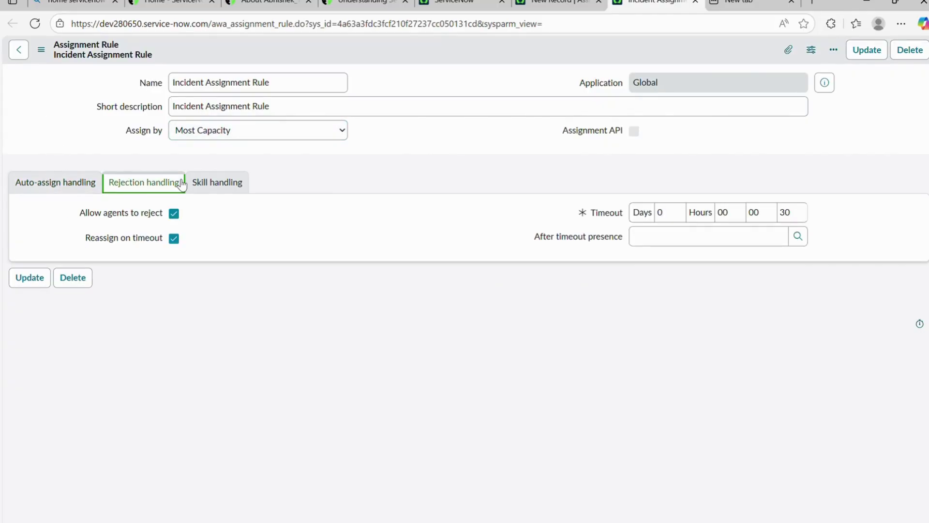
click(240, 188)
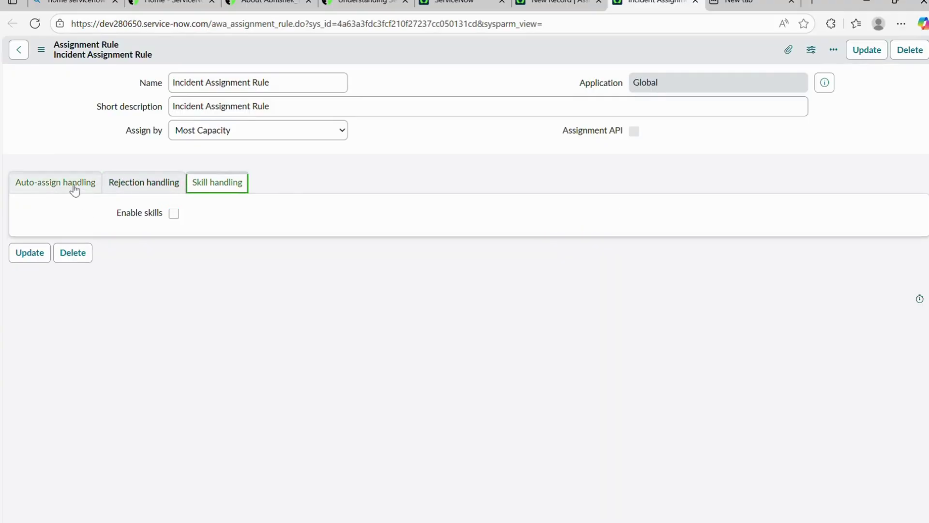
click(116, 189)
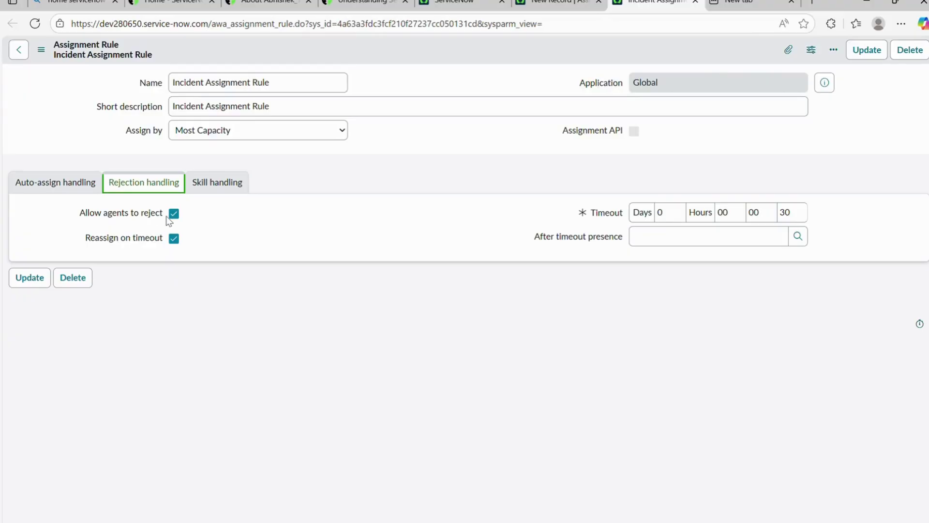
triple_click(155, 239)
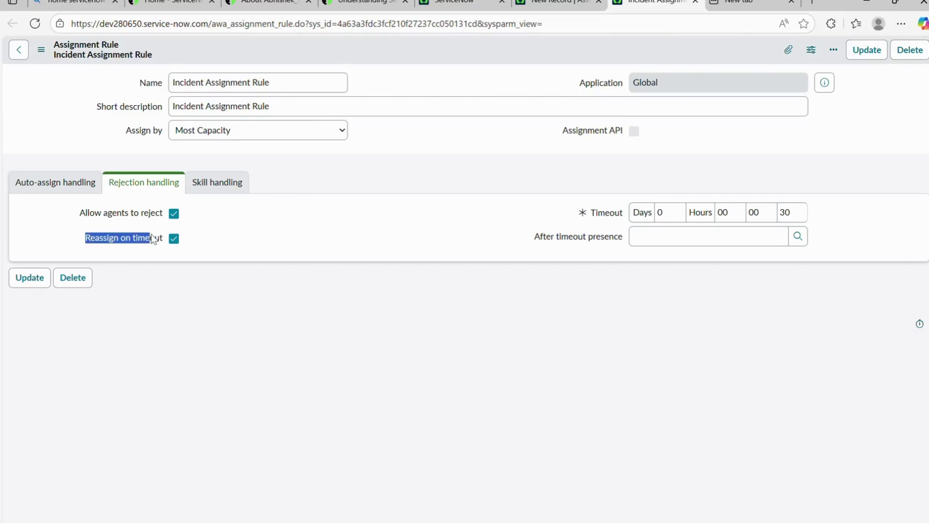
click(307, 252)
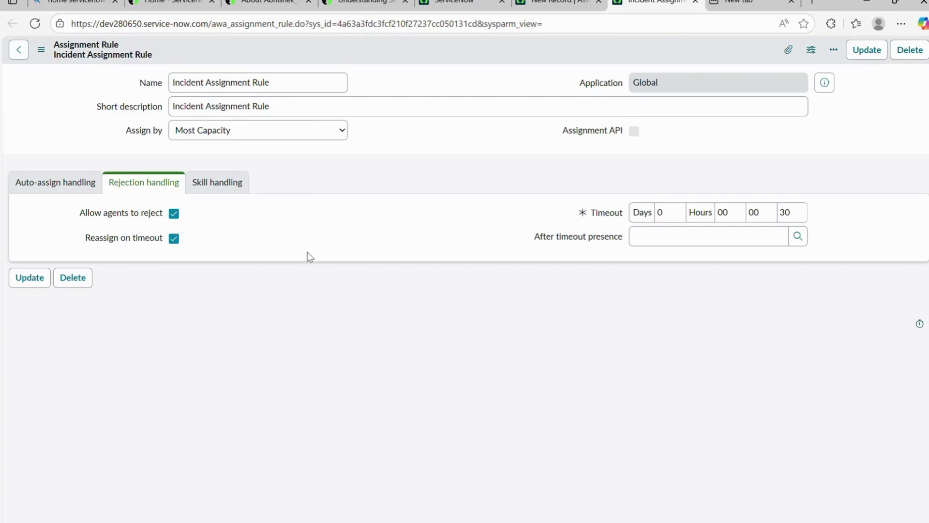
triple_click(812, 222)
Back in the new assignment eligibility record, add the Incident Support group and save the record without leaving it
click(557, 4)
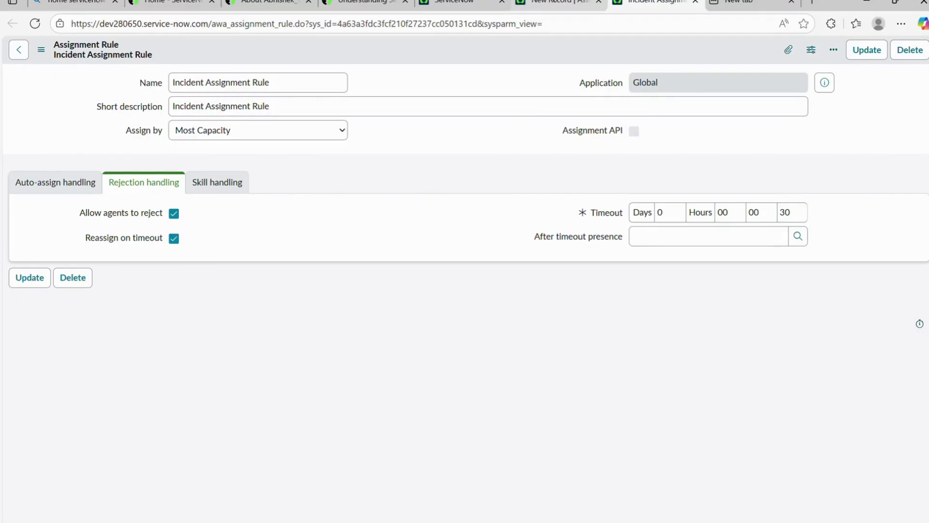
click(228, 98)
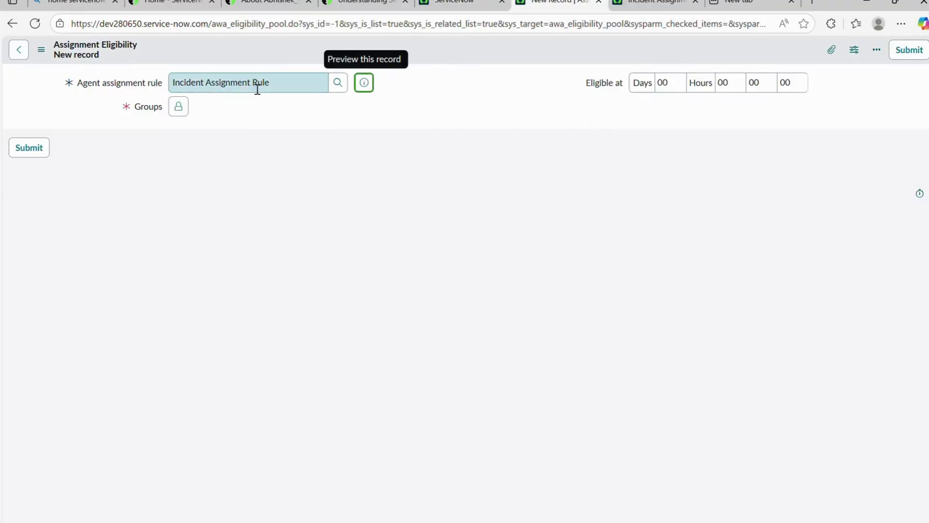
click(178, 107)
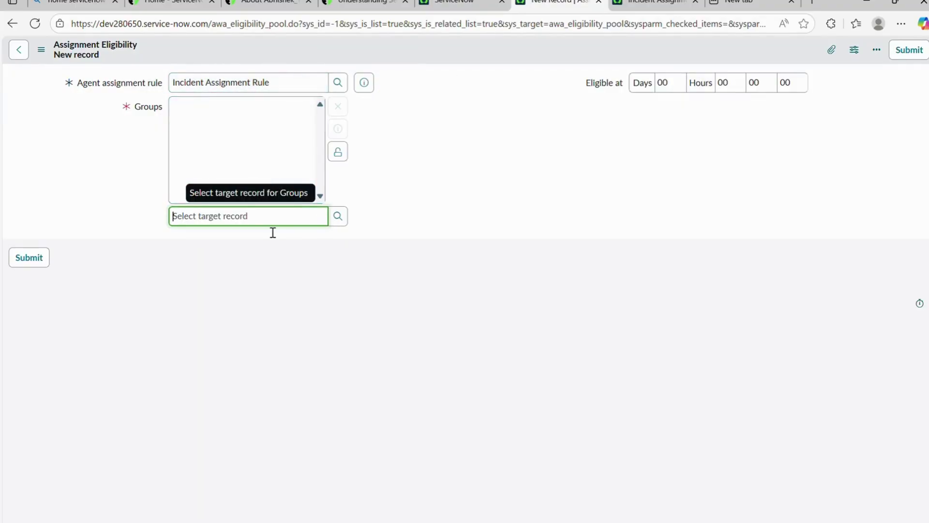
click(344, 221)
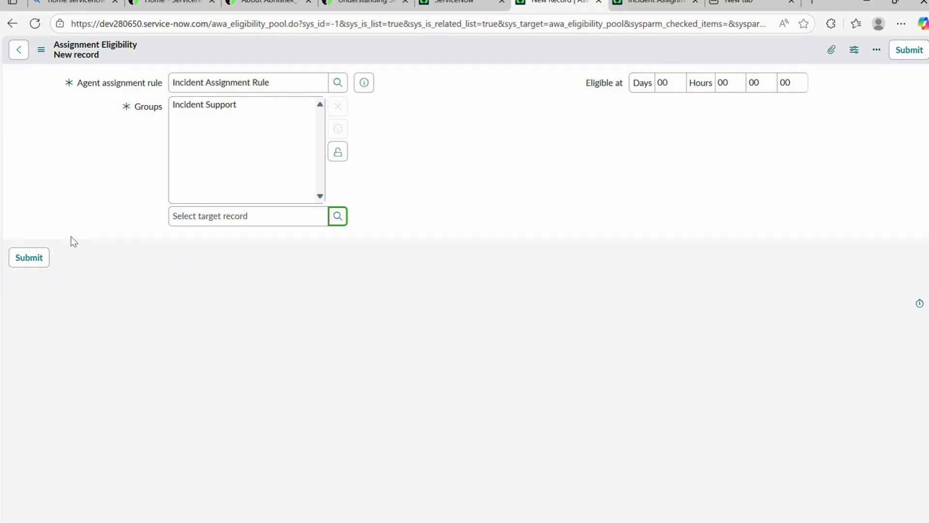
click(338, 152)
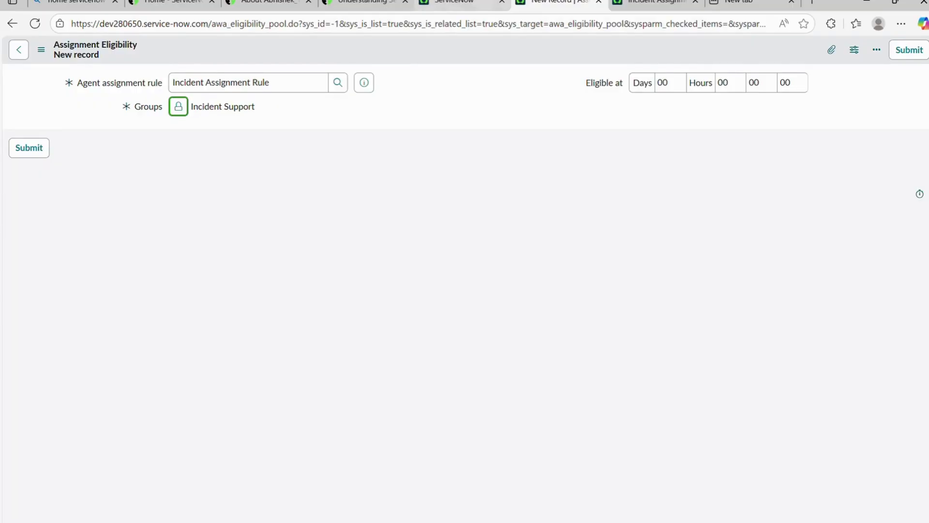
right_click(484, 42)
click(493, 49)
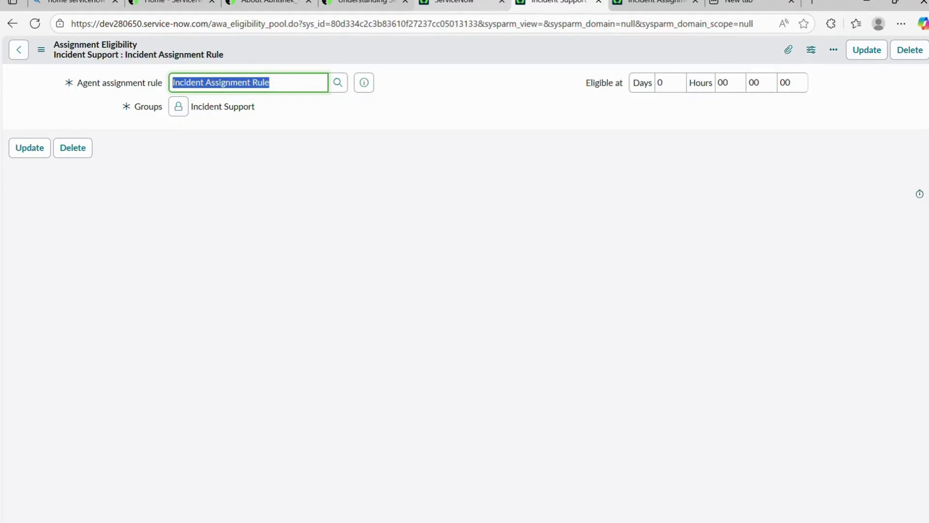
From the ServiceNow home page, open the user groups table list with sys_user_group.LIST
click(454, 2)
click(137, 51)
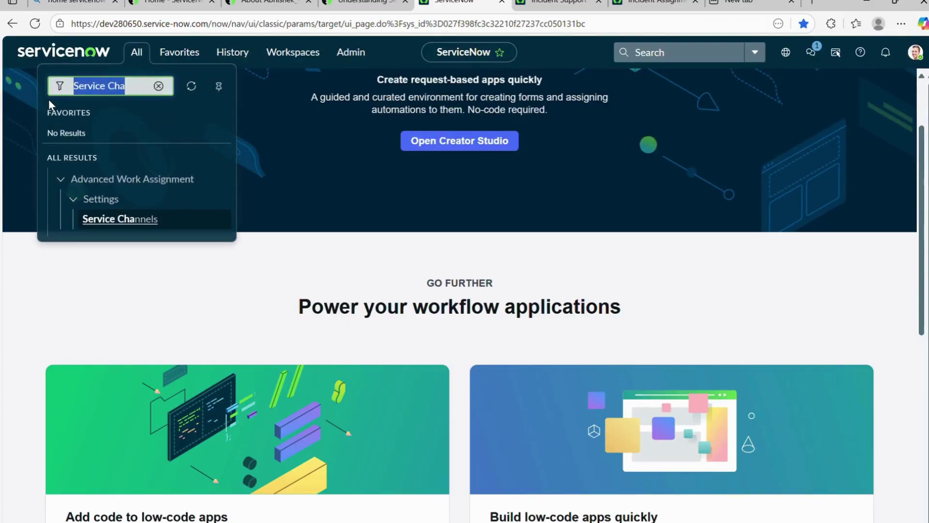
key(BackSpace)
text(sys_)
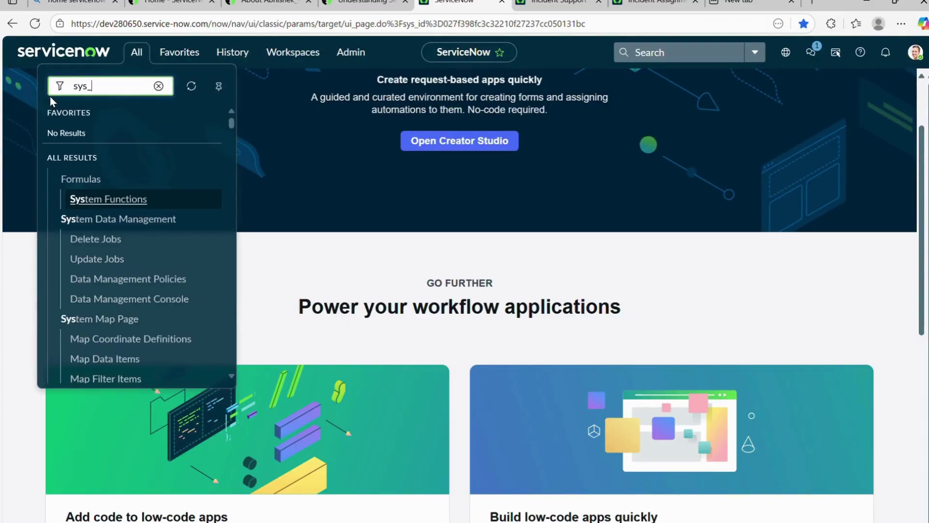
text(user_group.LIST)
key(Return)
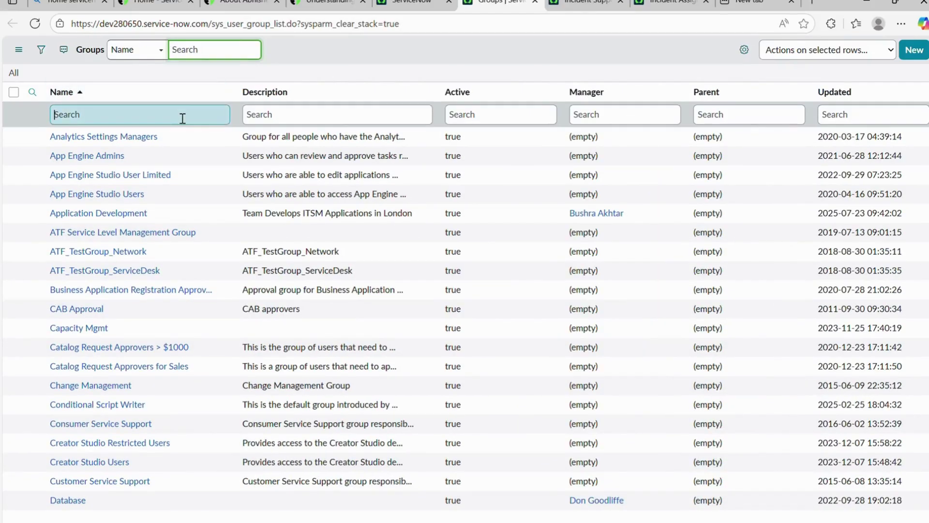
Filter the groups by the name Incident Support and open that group's record
click(183, 118)
text(Incident Support)
key(Return)
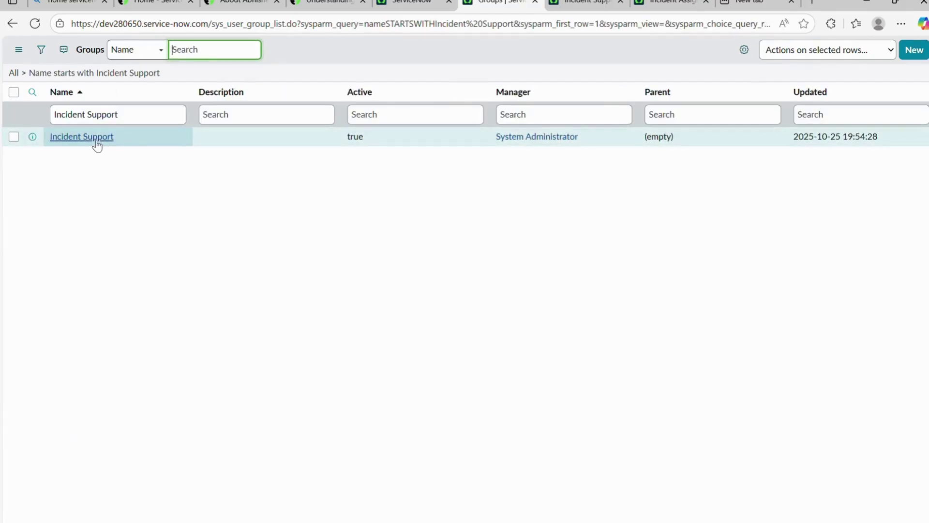
click(97, 141)
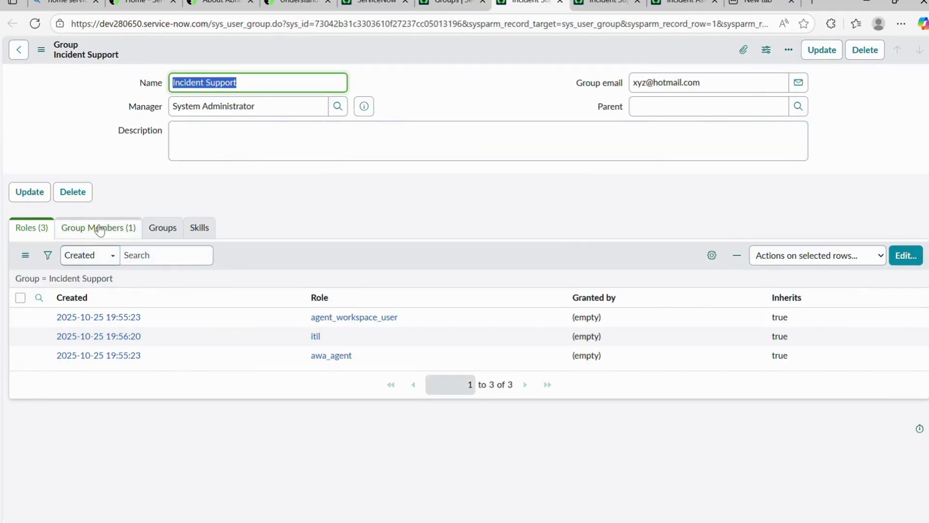
Examine the Incident Support group's members and the roles assigned to the group
click(99, 230)
drag(121, 325, 40, 323)
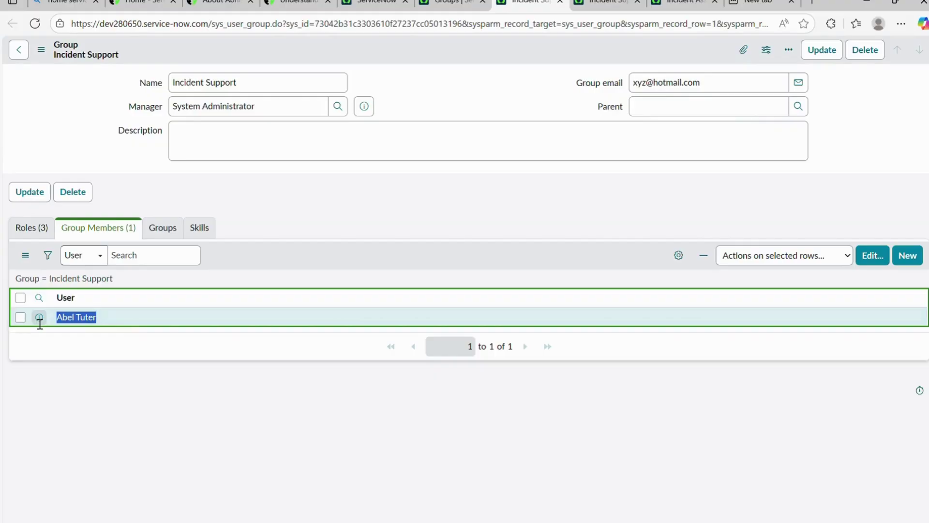
click(29, 233)
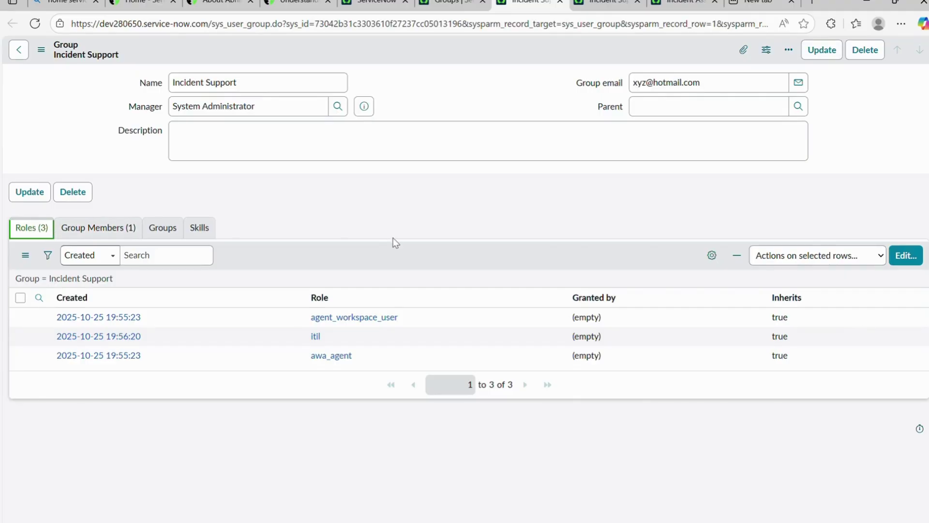
drag(332, 334, 129, 405)
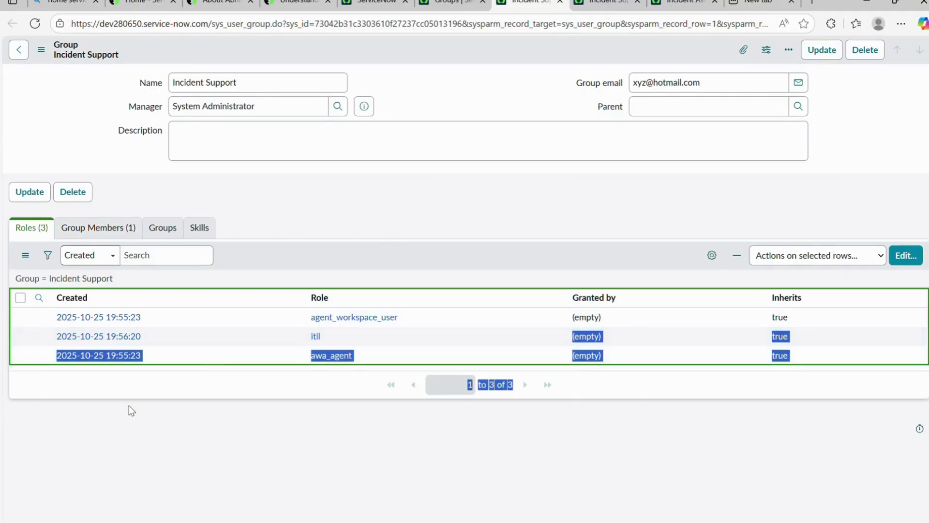
click(324, 392)
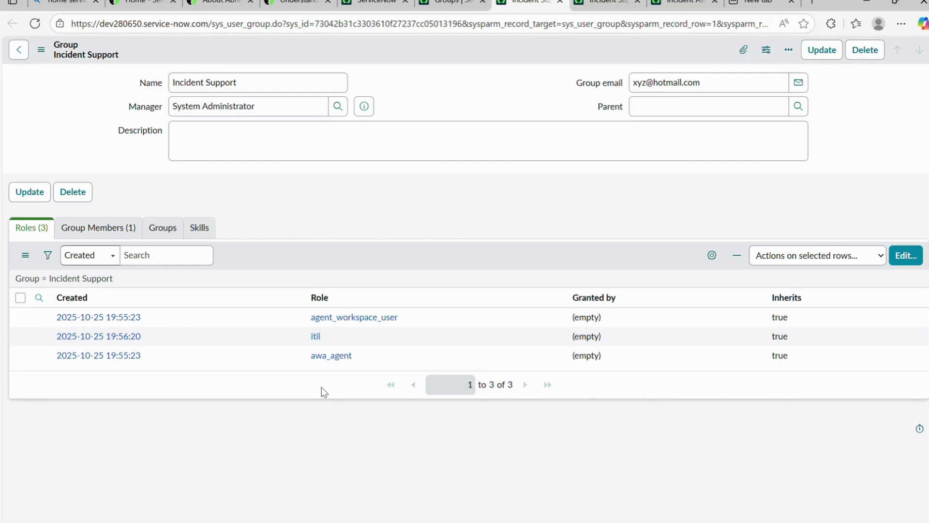
drag(367, 358, 315, 361)
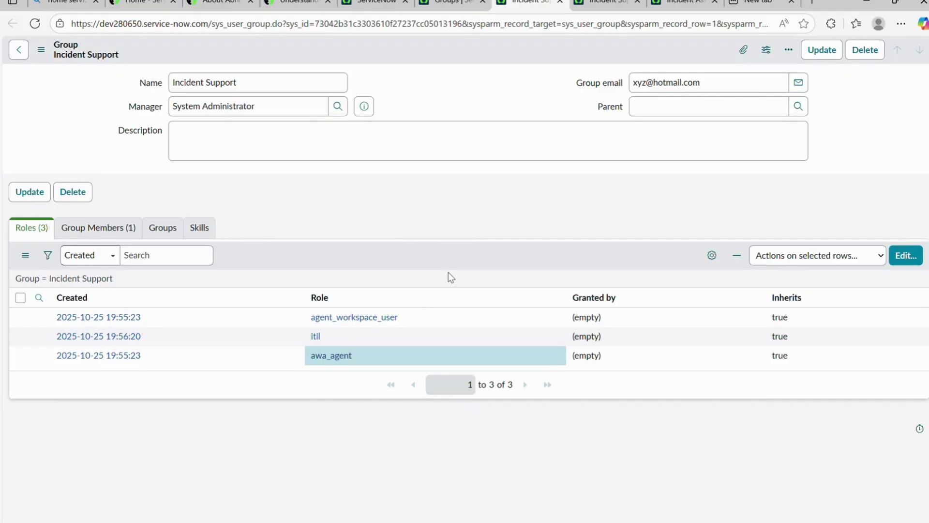
drag(312, 321, 408, 315)
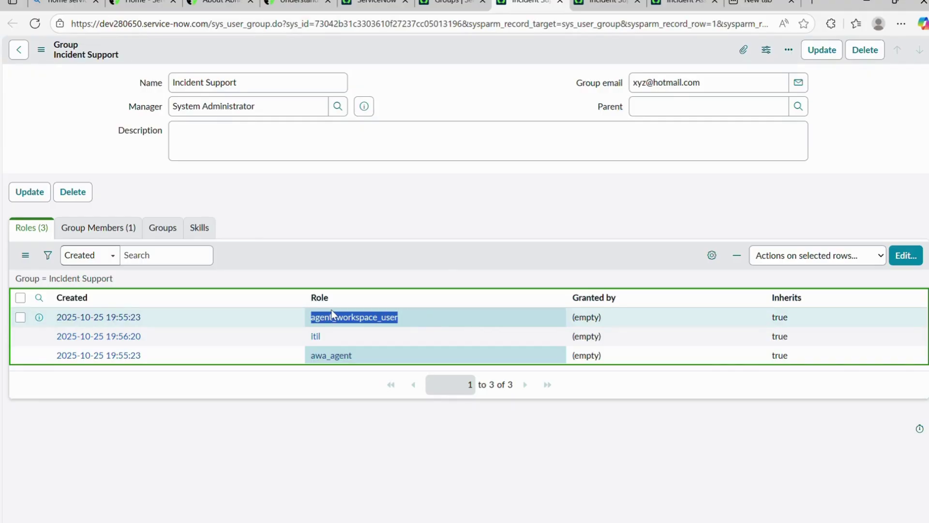
click(356, 250)
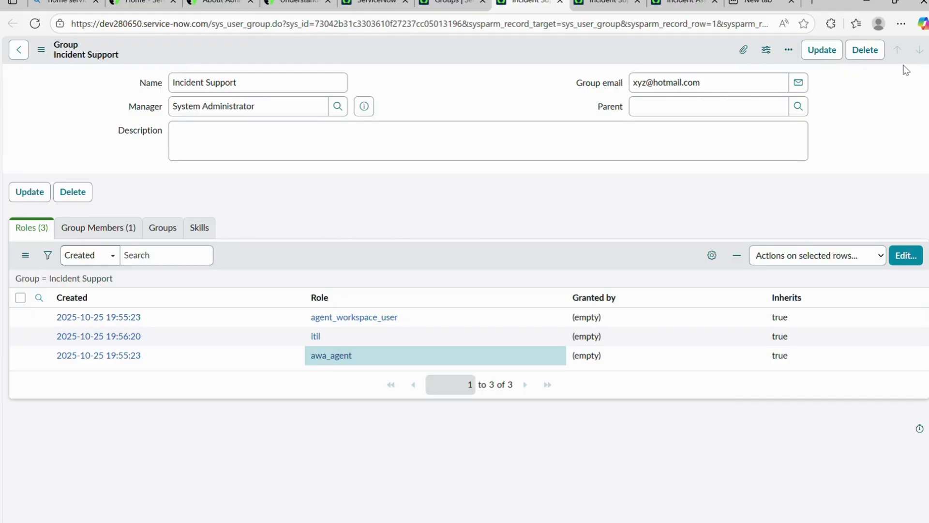
Revisit the Incident Assignment Rule record and return to the Incident Support assignment eligibility record
click(680, 3)
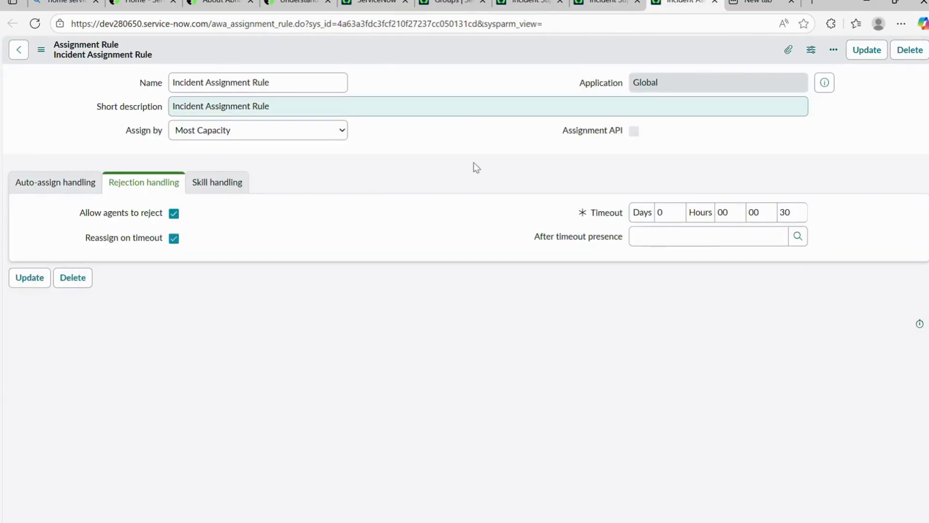
click(605, 3)
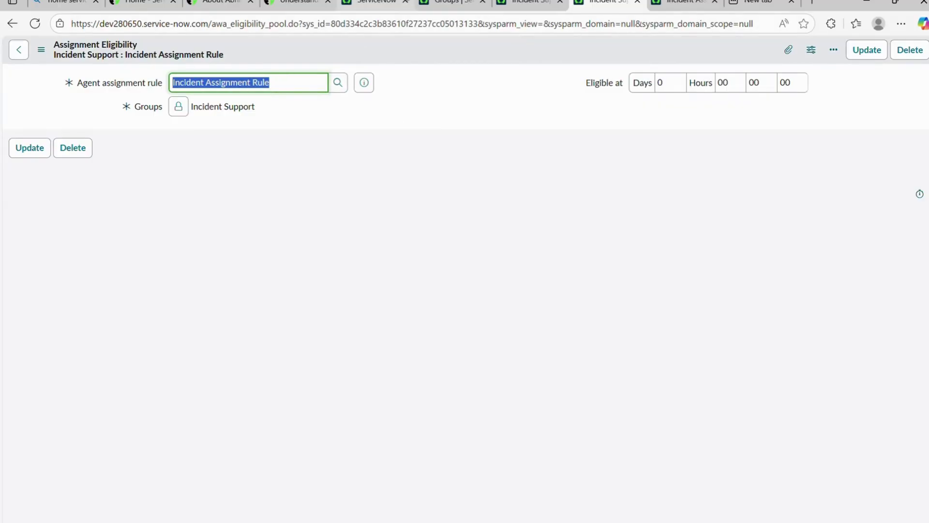
Search the application navigator for Advance Wo and open the Advanced Work Assignment Presence States list from the ServiceNow home page
click(368, 3)
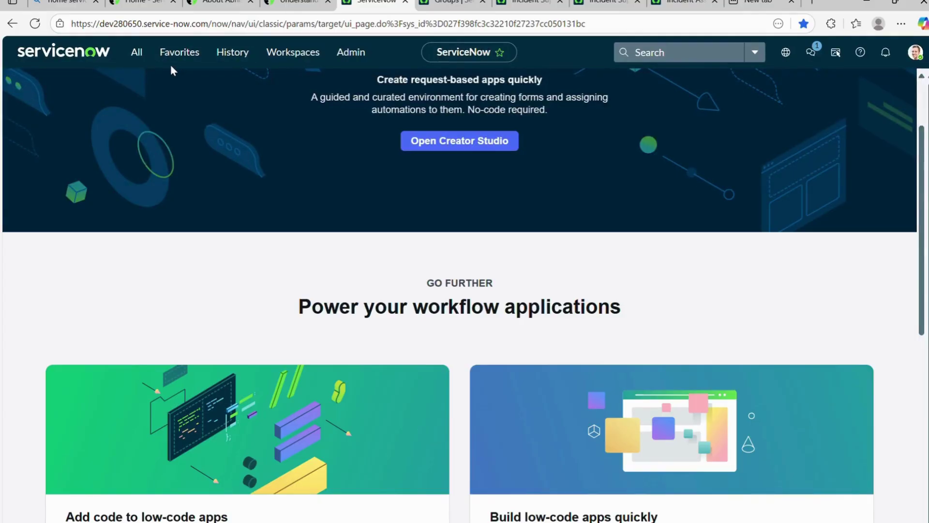
click(138, 57)
text(Advance W)
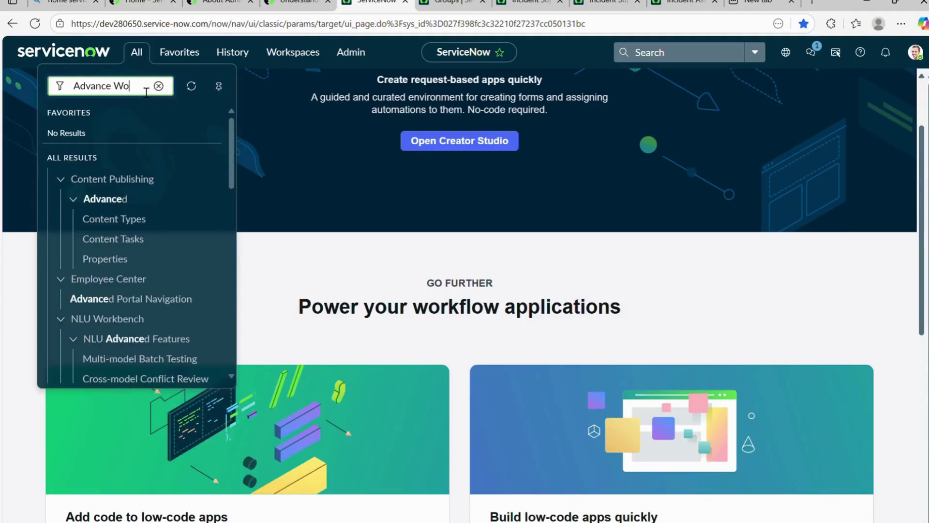
text(o)
scroll(124, 233, down, 2)
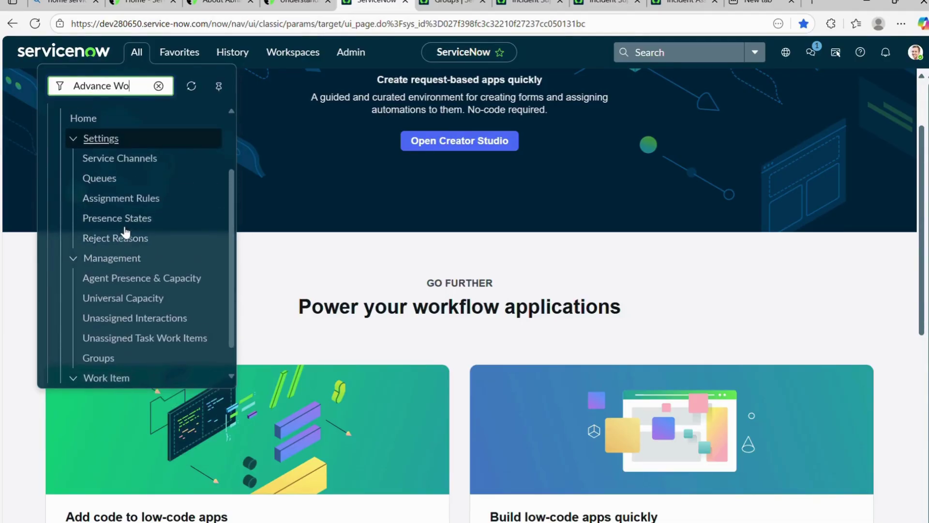
scroll(125, 233, up, 2)
scroll(121, 238, down, 1)
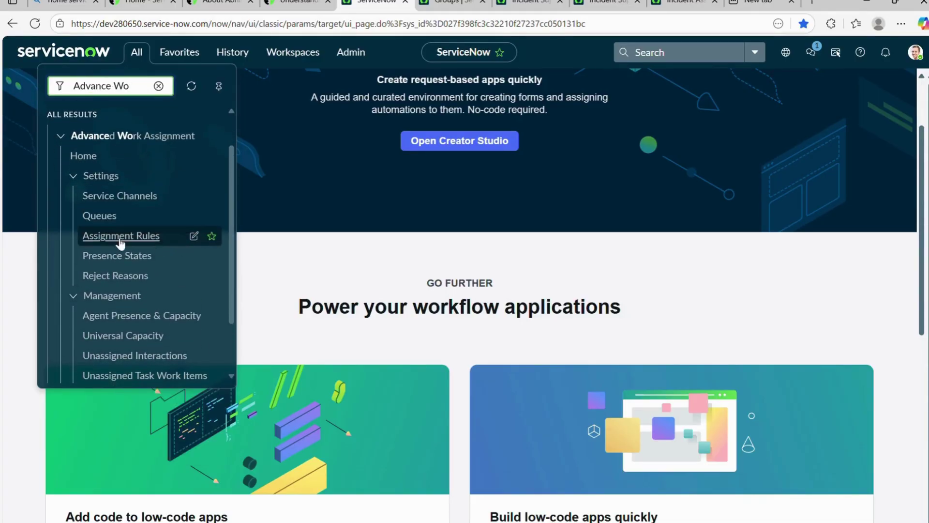
middle_click(116, 257)
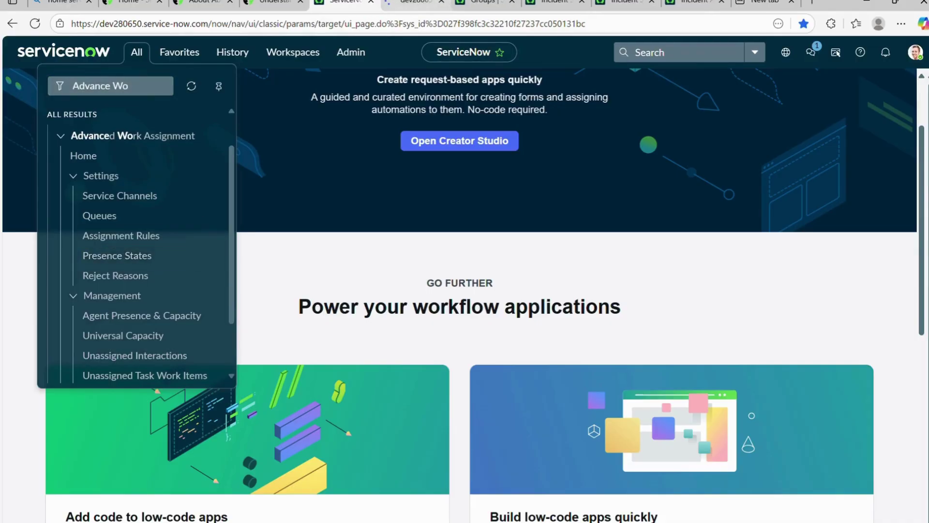
key(ctrl+Tab)
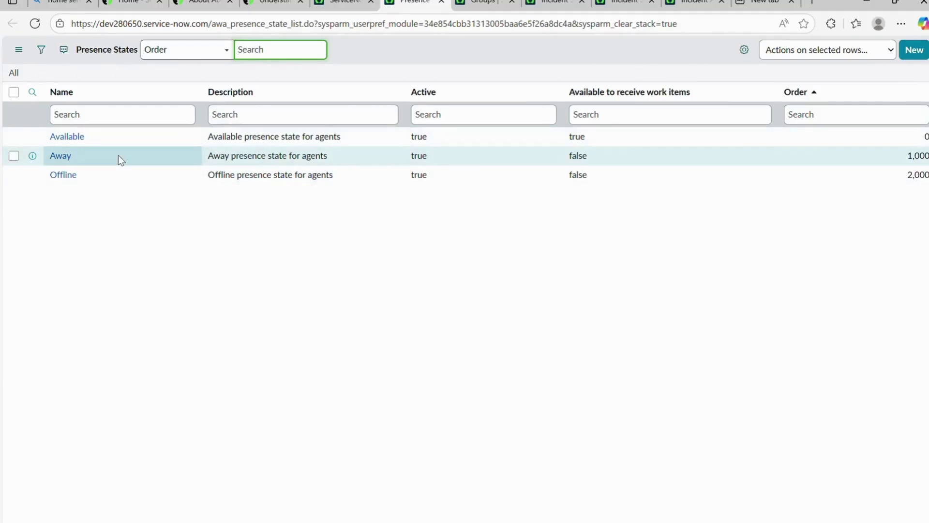
Add the Incident service channel to the Available presence state's selected channels and save the record
click(76, 140)
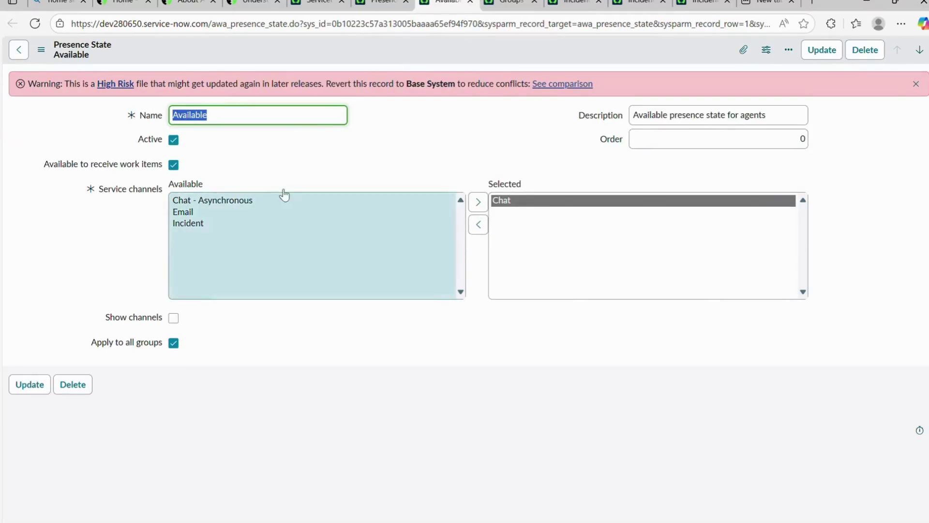
click(196, 224)
drag(196, 230, 478, 203)
click(478, 205)
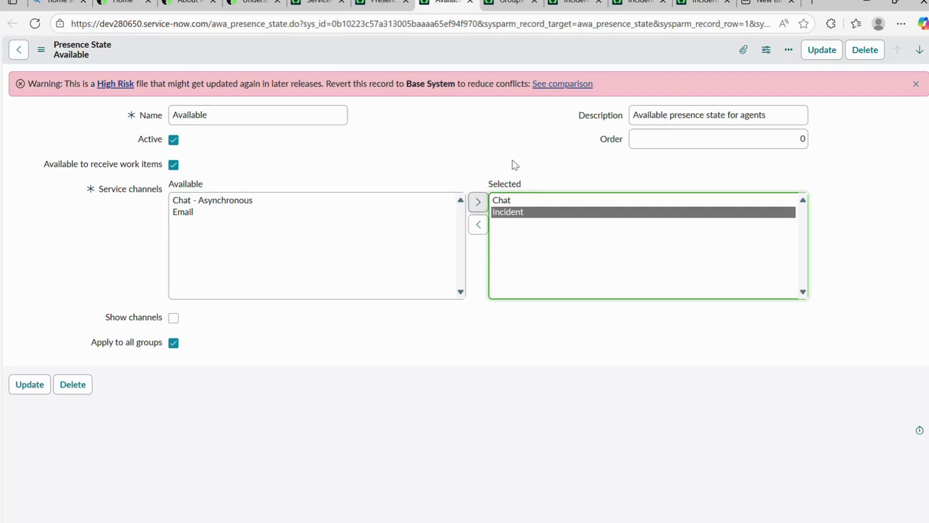
drag(336, 292, 535, 228)
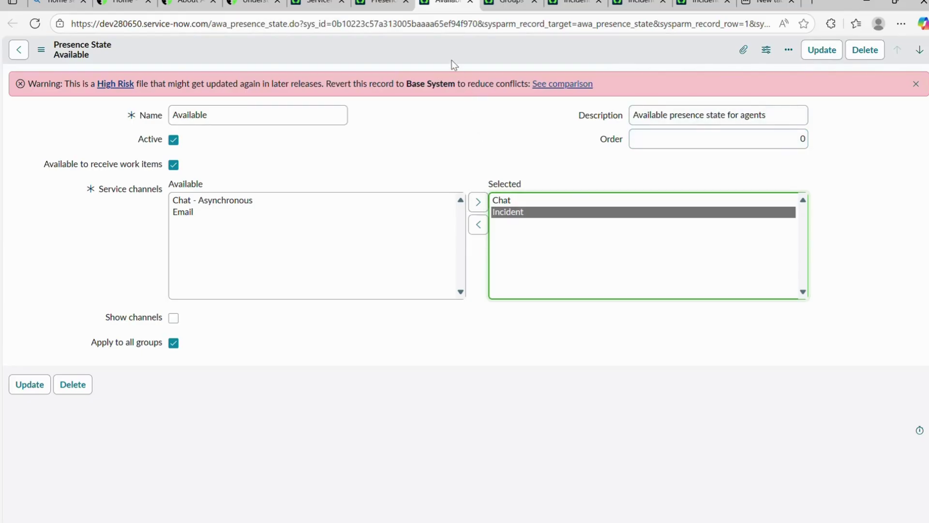
right_click(441, 40)
click(441, 46)
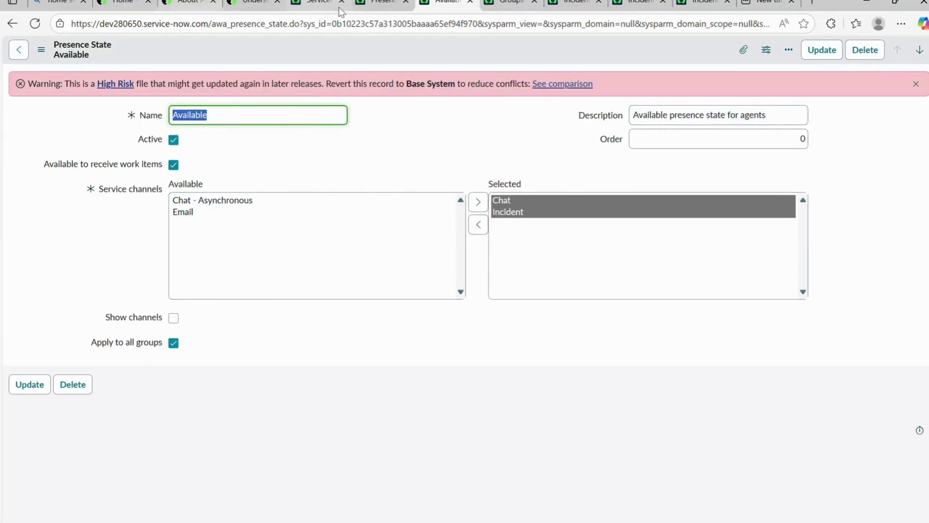
From the ServiceNow home page, impersonate the support agent listed first among the recent impersonations
click(315, 4)
click(905, 51)
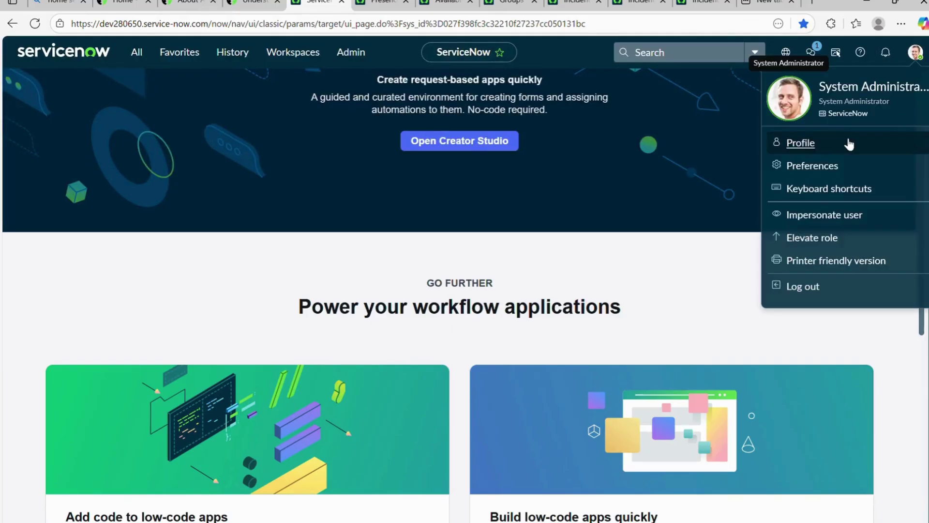
key(Return)
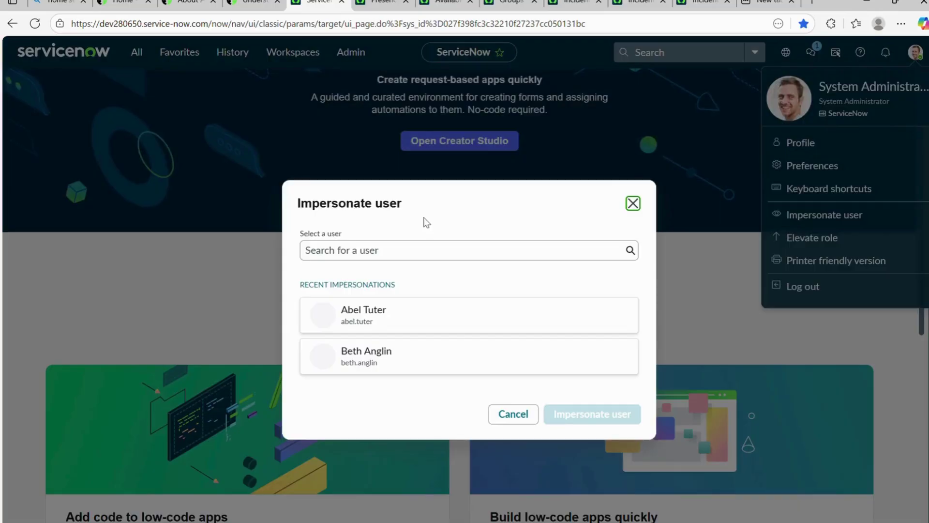
click(375, 318)
click(592, 415)
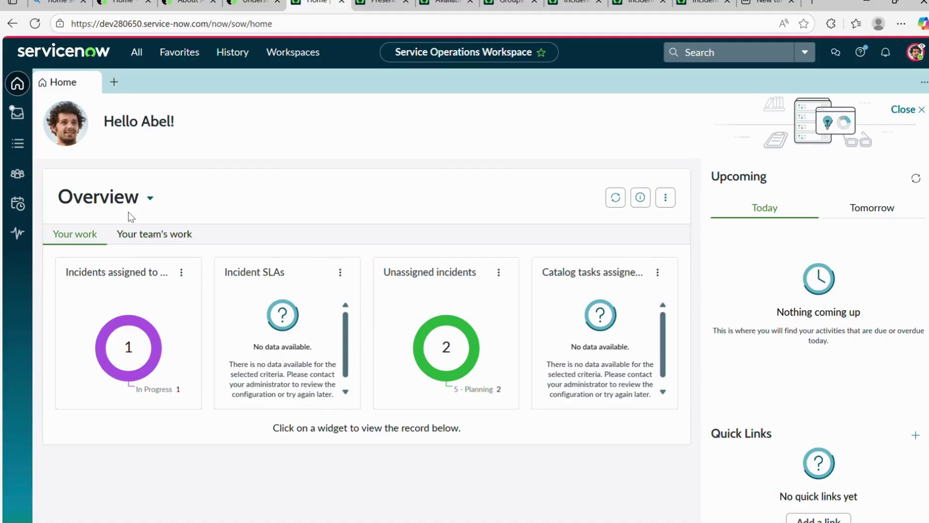
Open the inbox in Service Operations Workspace and set the agent's status to Available
click(18, 114)
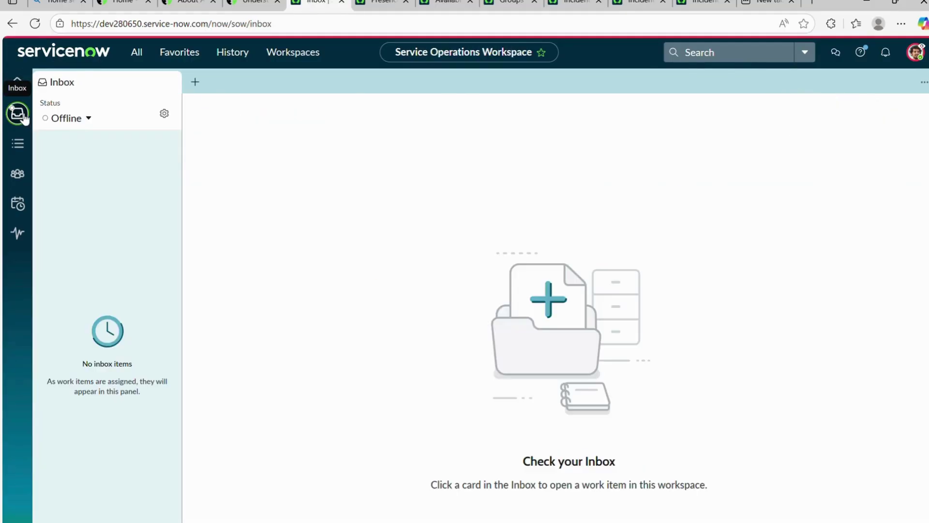
click(78, 116)
click(90, 139)
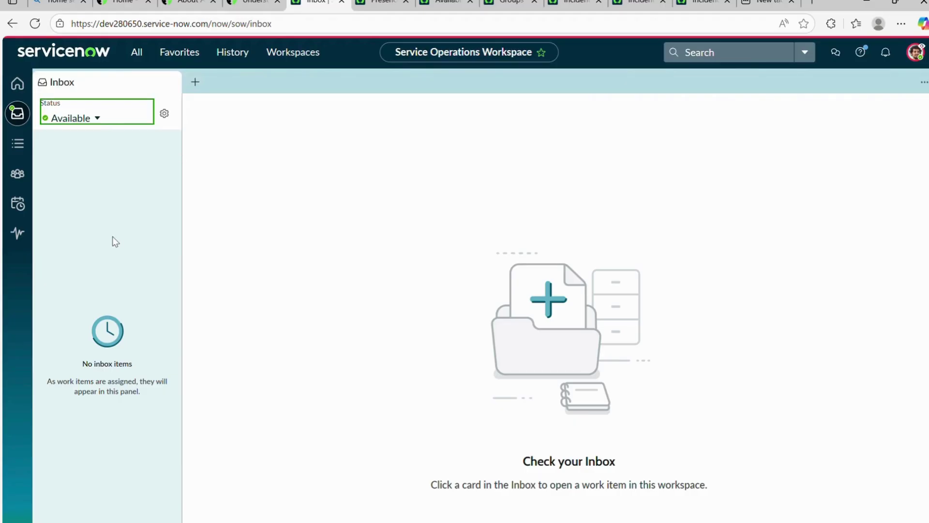
Set the agent's inbox status back to Offline and end the impersonation
click(73, 118)
click(94, 168)
click(916, 52)
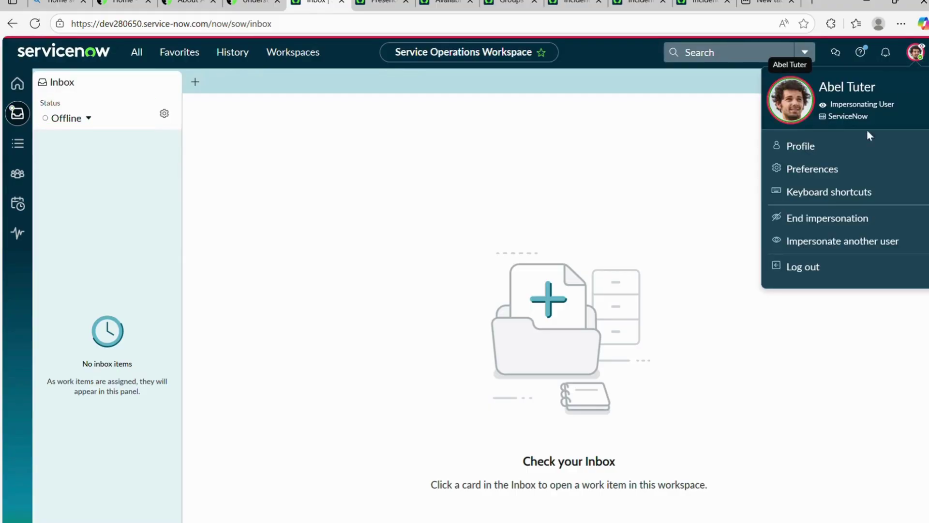
click(774, 220)
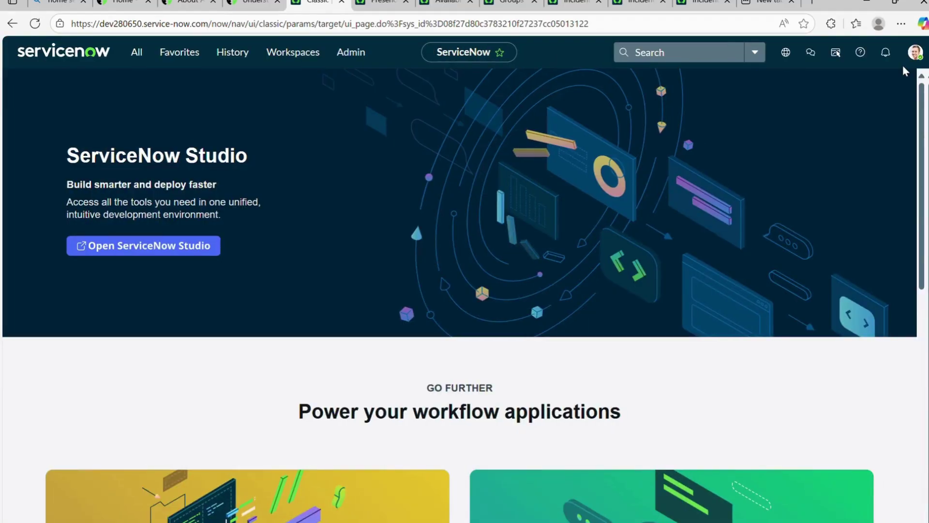
Open a blank incident form with incident.DO from the application navigator
click(159, 55)
click(146, 54)
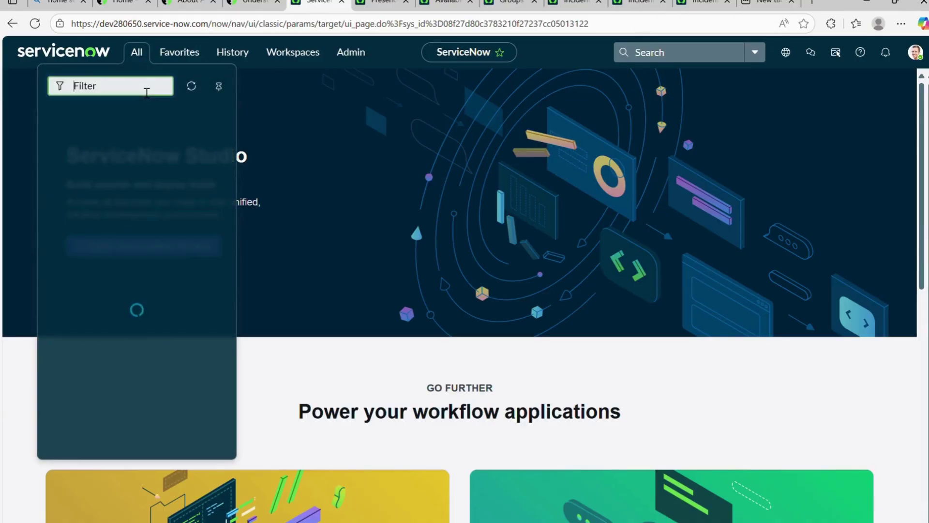
text(incident.DO)
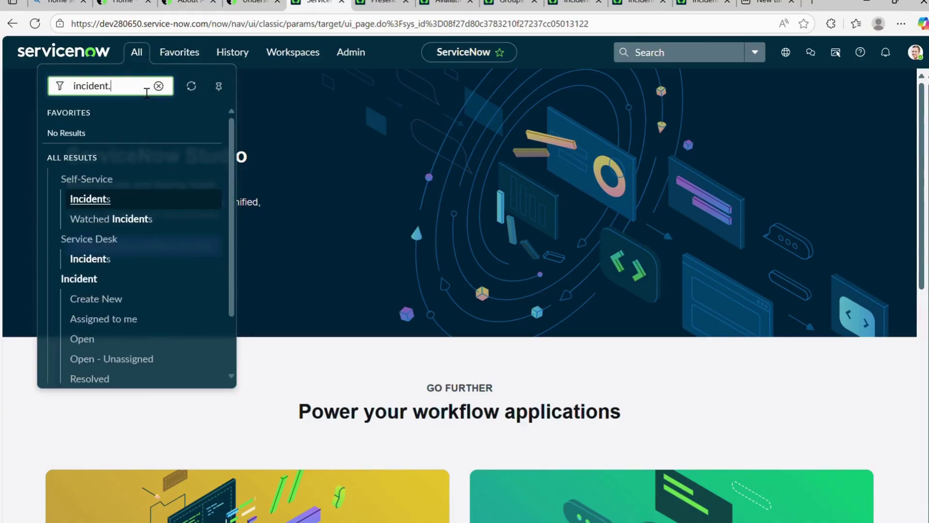
key(Return)
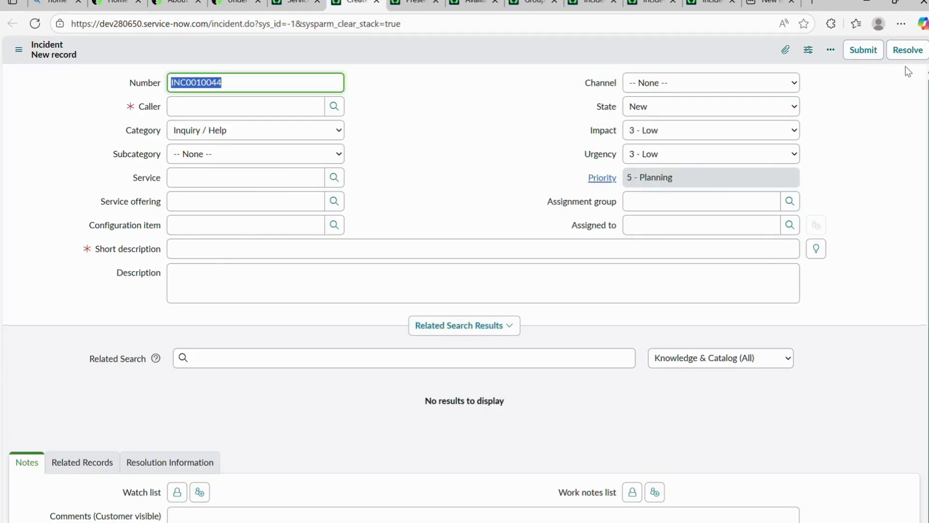
Choose the last recently used caller for the incident and enter the short description Demo for AWA
click(303, 108)
key(Up)
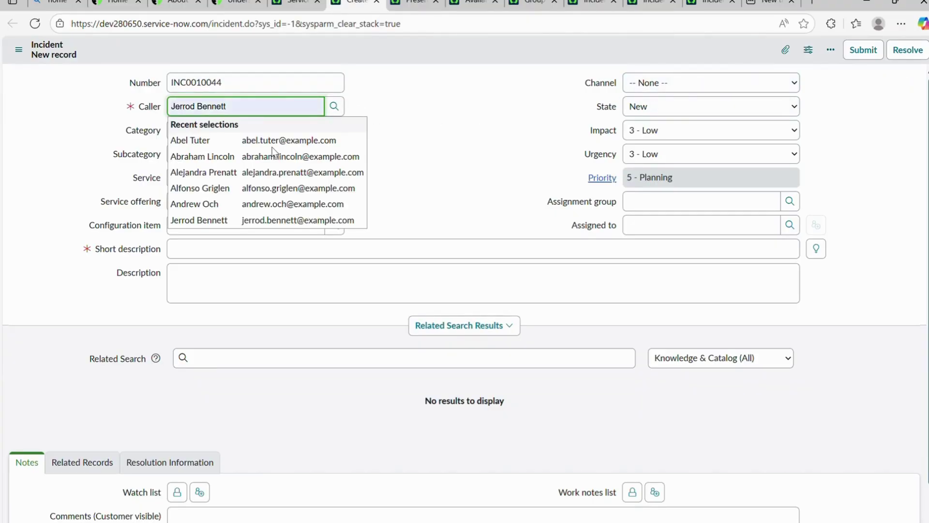
click(442, 151)
click(222, 274)
click(216, 249)
text(Demo for AWA)
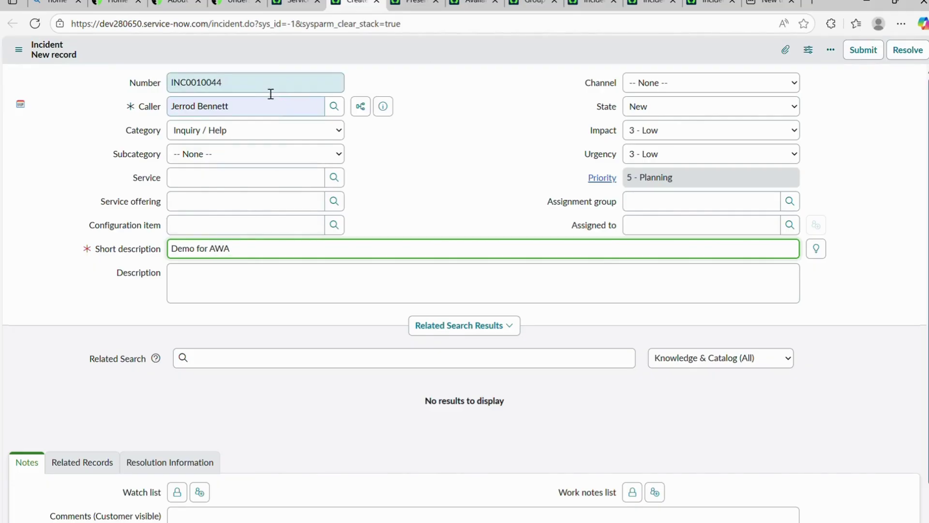
Save the new Demo for AWA incident while keeping its form open
click(175, 87)
drag(175, 87, 247, 87)
click(259, 89)
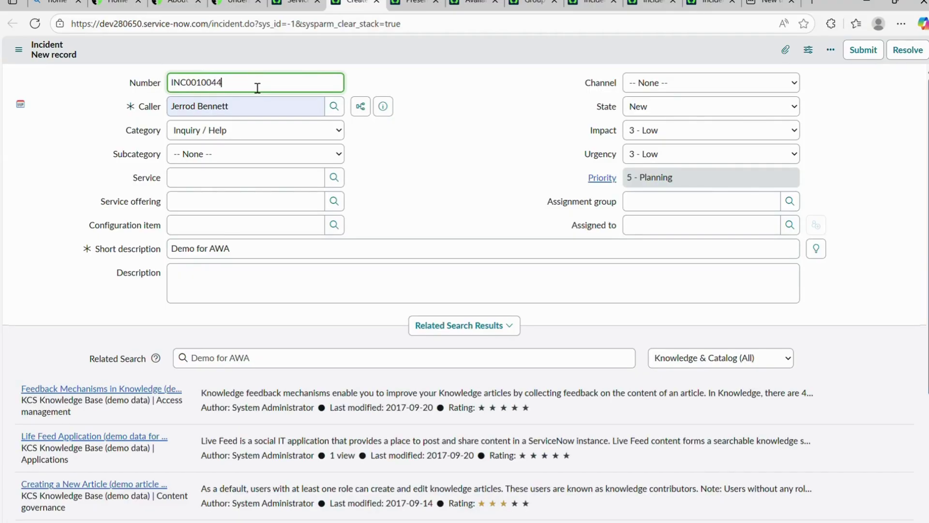
right_click(380, 57)
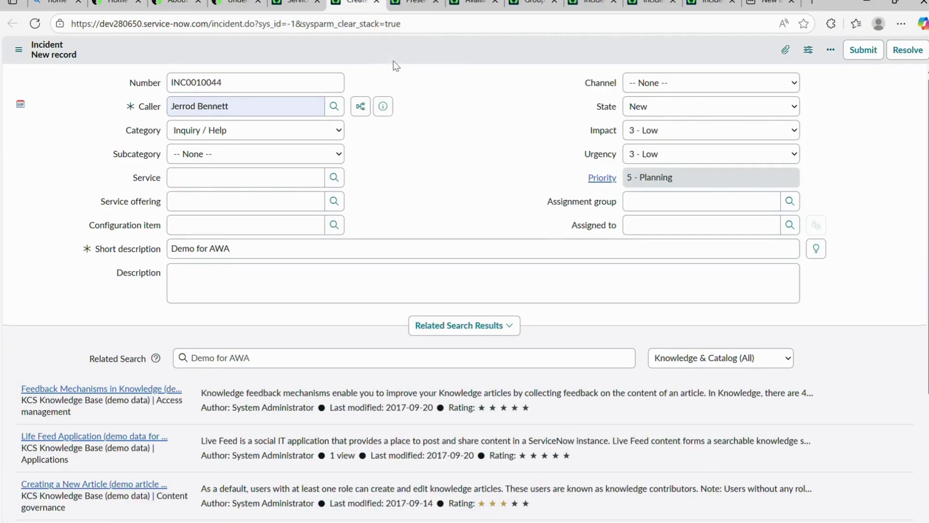
click(396, 60)
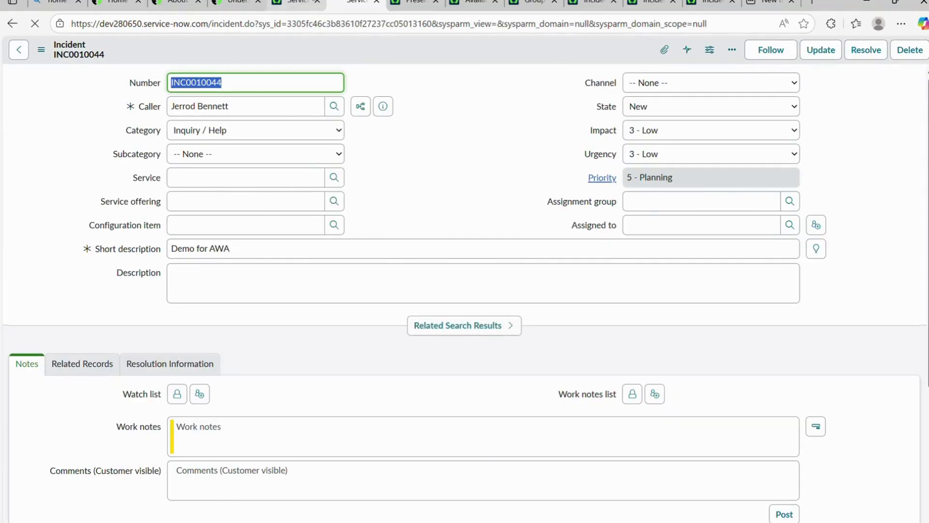
Return to the ServiceNow home page and impersonate the same support agent again
click(296, 3)
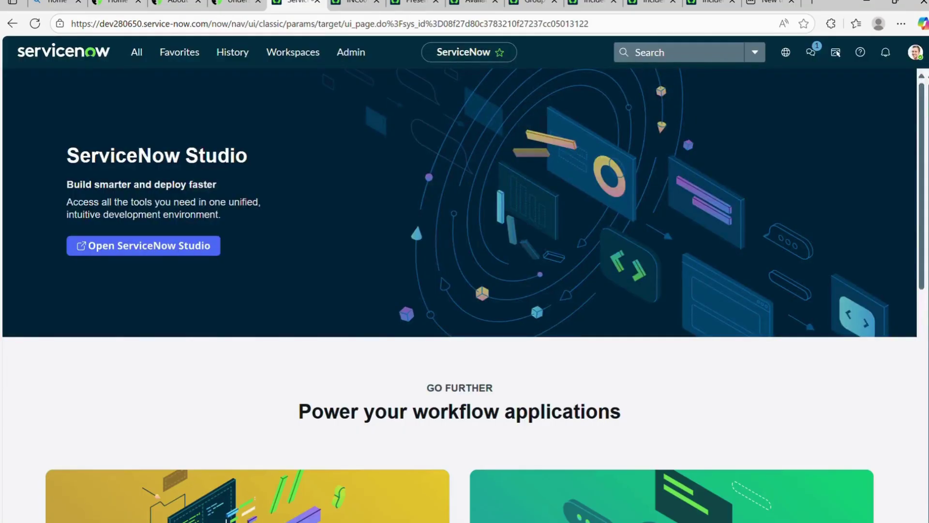
click(915, 54)
click(845, 214)
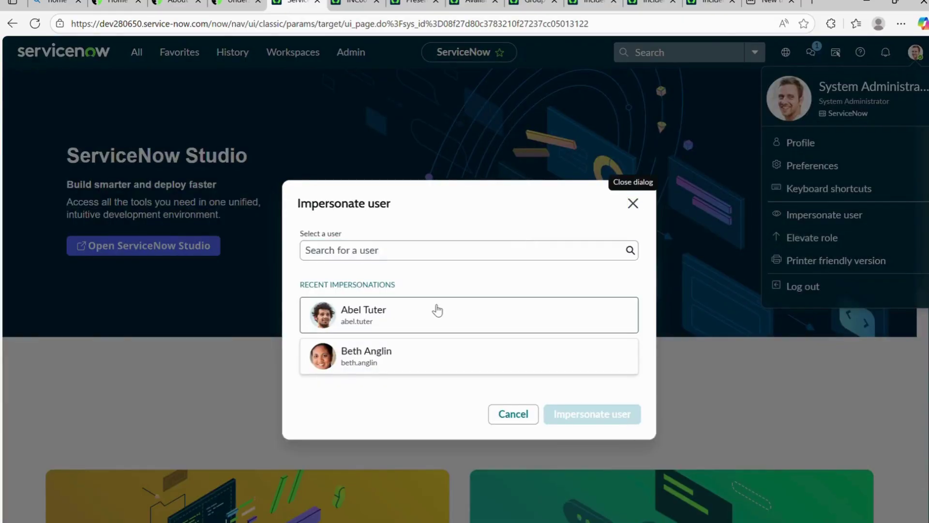
click(437, 307)
click(571, 425)
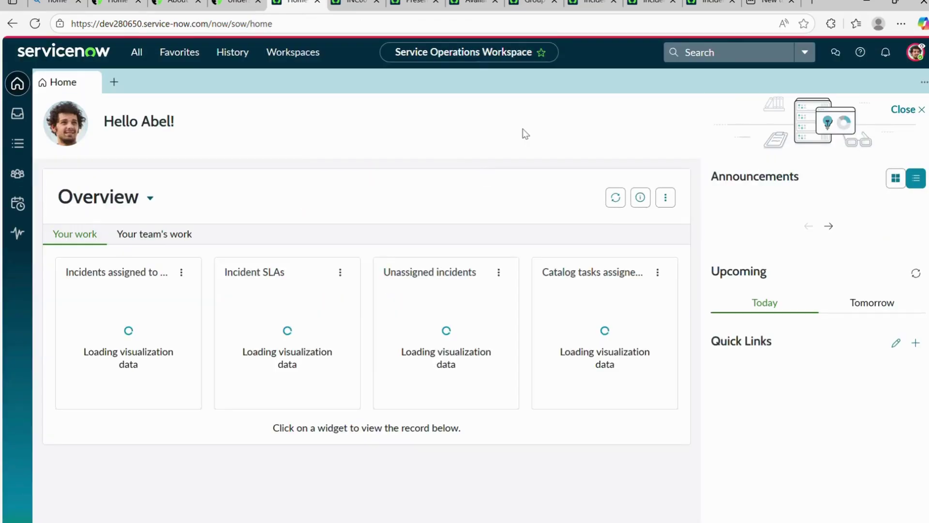
Set the agent's workspace inbox status to Available and accept the offered Demo for AWA incident
click(18, 117)
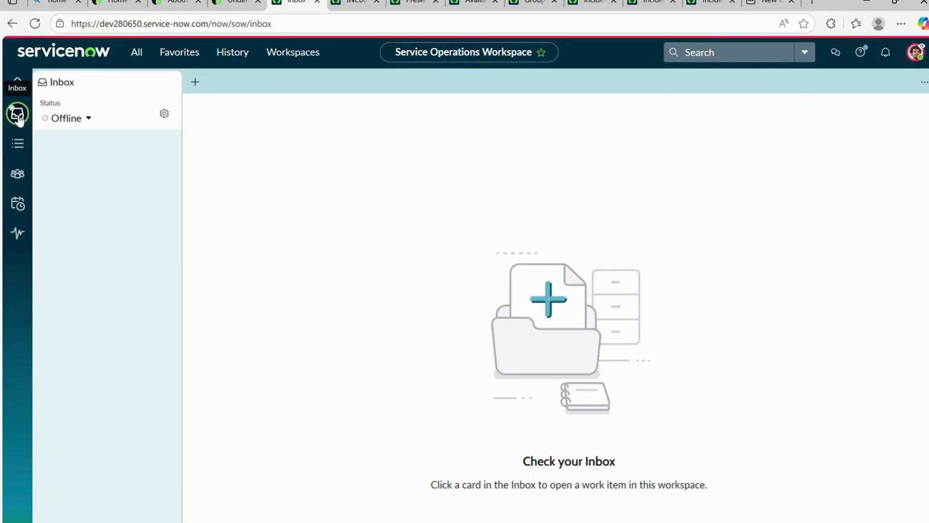
click(86, 120)
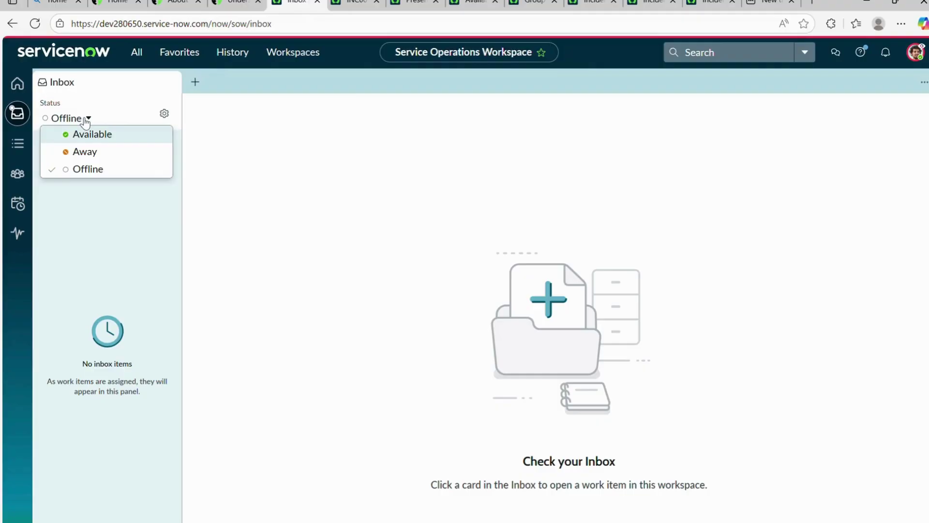
click(85, 135)
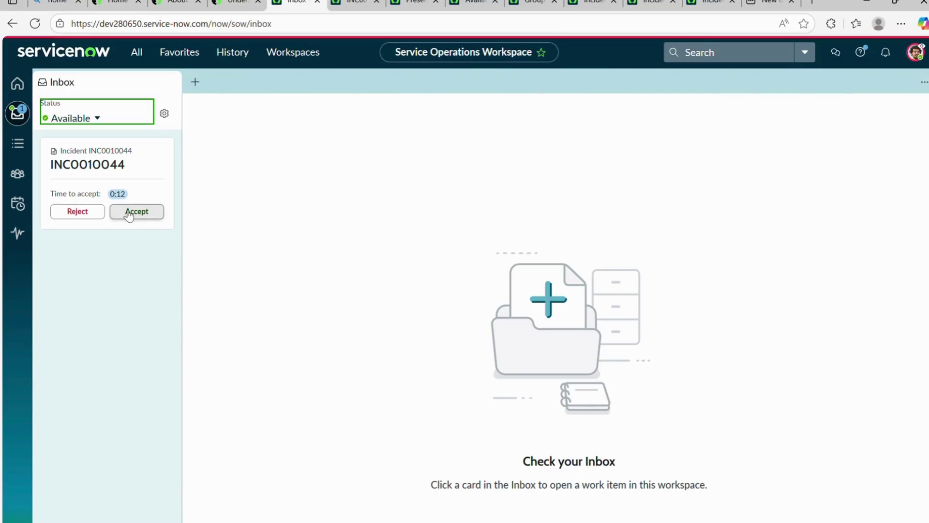
click(143, 214)
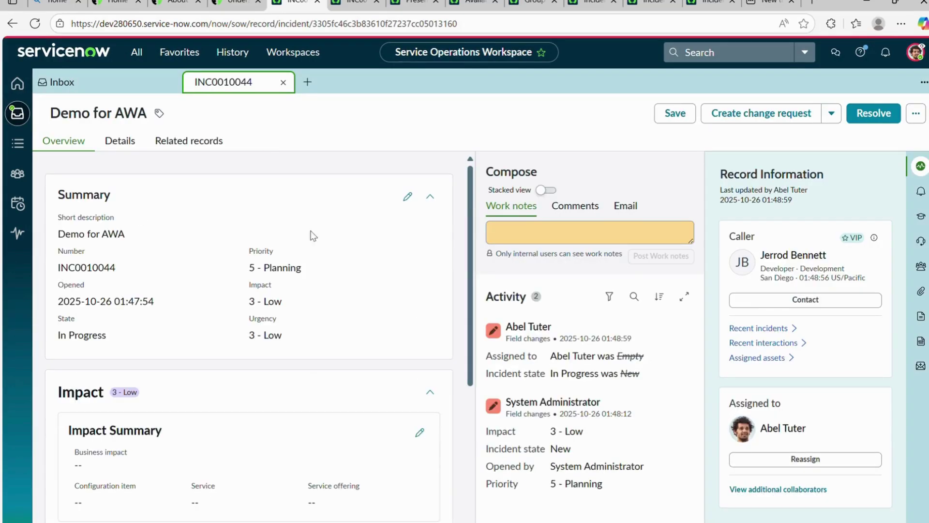
Check the assignment group and assigned agent on the Demo for AWA incident form, then reload the form
click(356, 2)
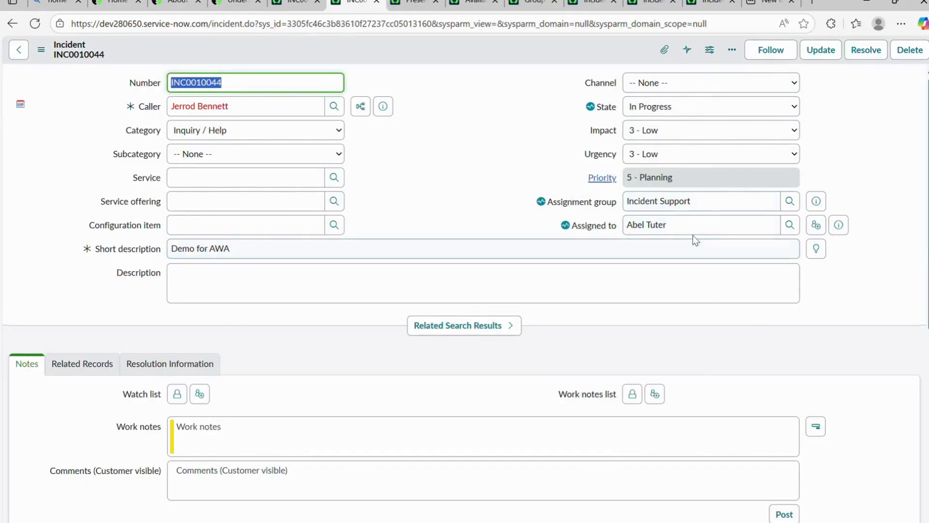
drag(670, 225, 628, 225)
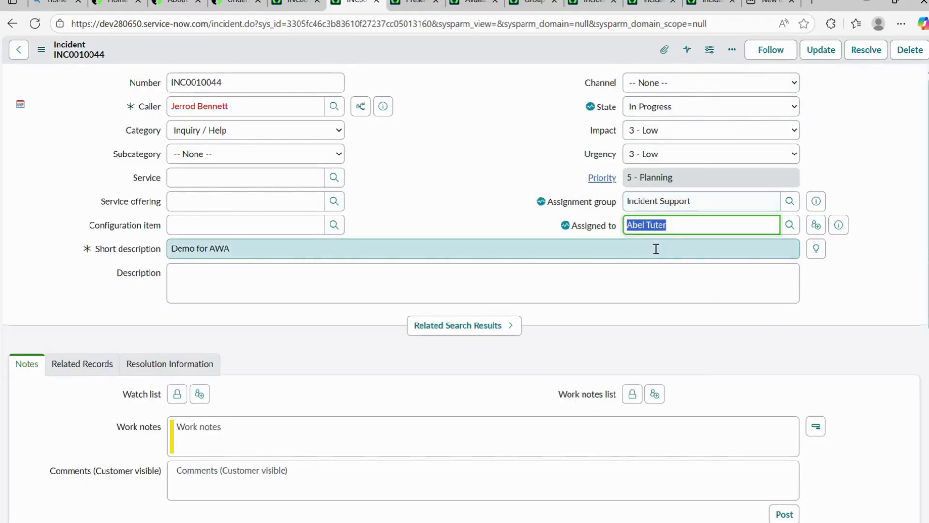
drag(718, 203, 627, 202)
right_click(473, 51)
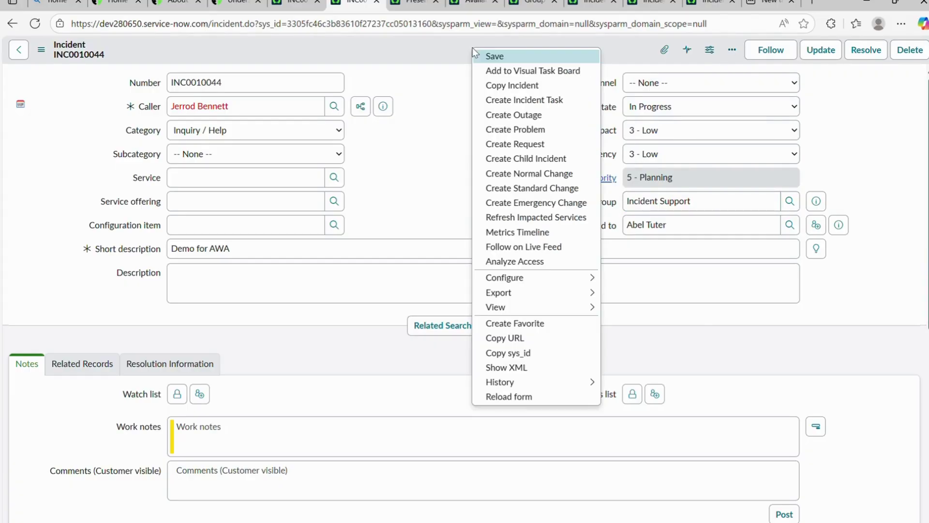
click(509, 396)
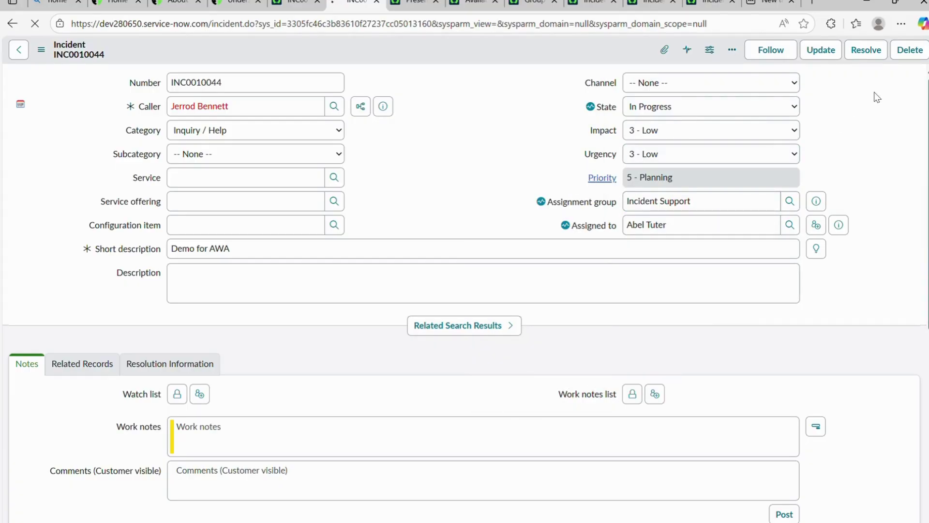